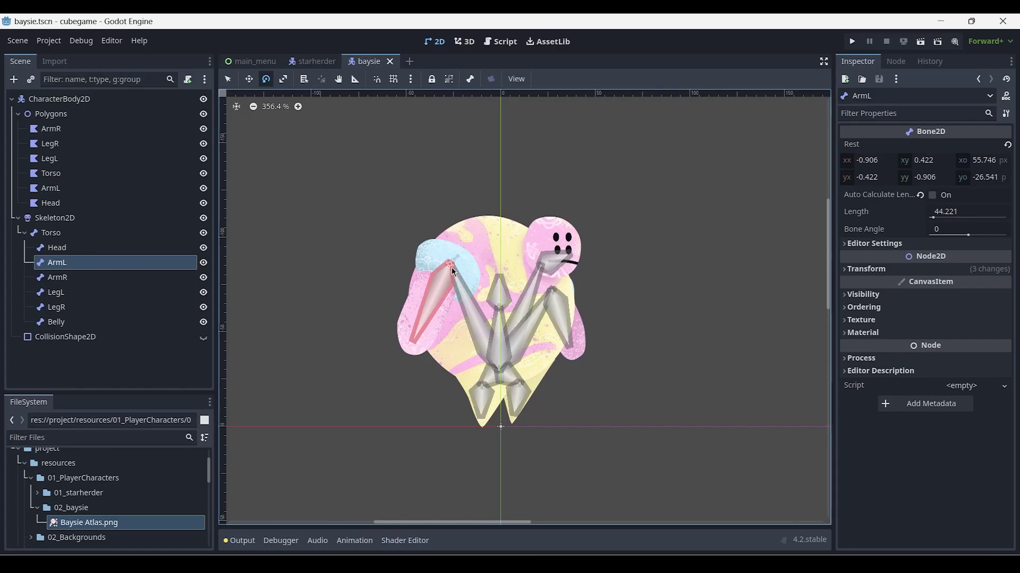
# - Test-rotate the ArmL and Torso bones to check how the character deforms
pyautogui.press('q')
pyautogui.press('e')
pyautogui.moveTo(454, 268); pyautogui.dragTo(480, 308)
pyautogui.click(500, 368)
pyautogui.click(499, 372)
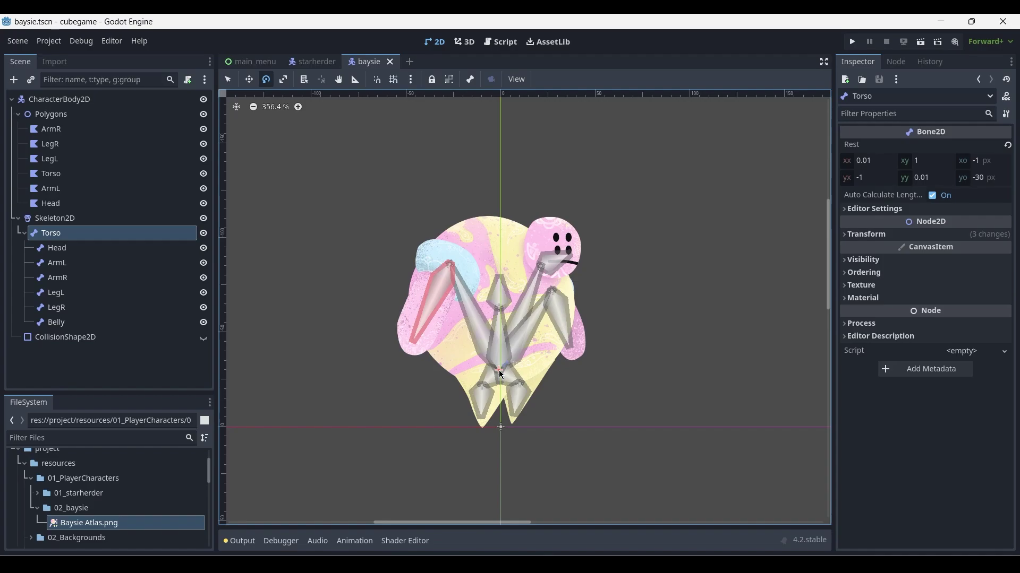
pyautogui.moveTo(502, 375); pyautogui.dragTo(512, 396)
# - Try rotating the LegL bone, then undo that test rotation
pyautogui.press('q')
pyautogui.click(482, 387)
pyautogui.press('e')
pyautogui.hotkey('ctrl', 'z')
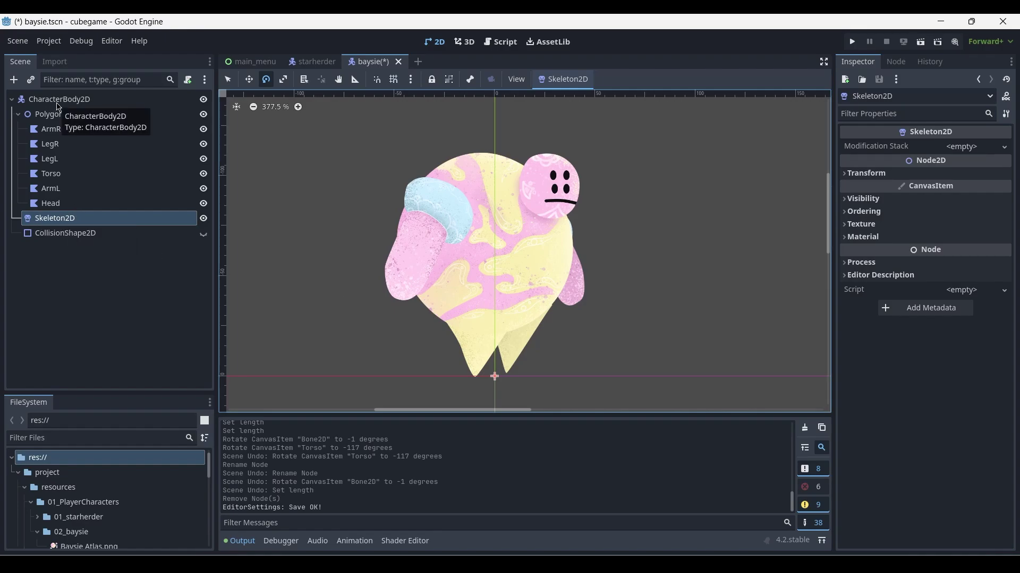
# - Add a Bone2D under Skeleton2D and rename it Torso
pyautogui.hotkey('ctrl', 'a')
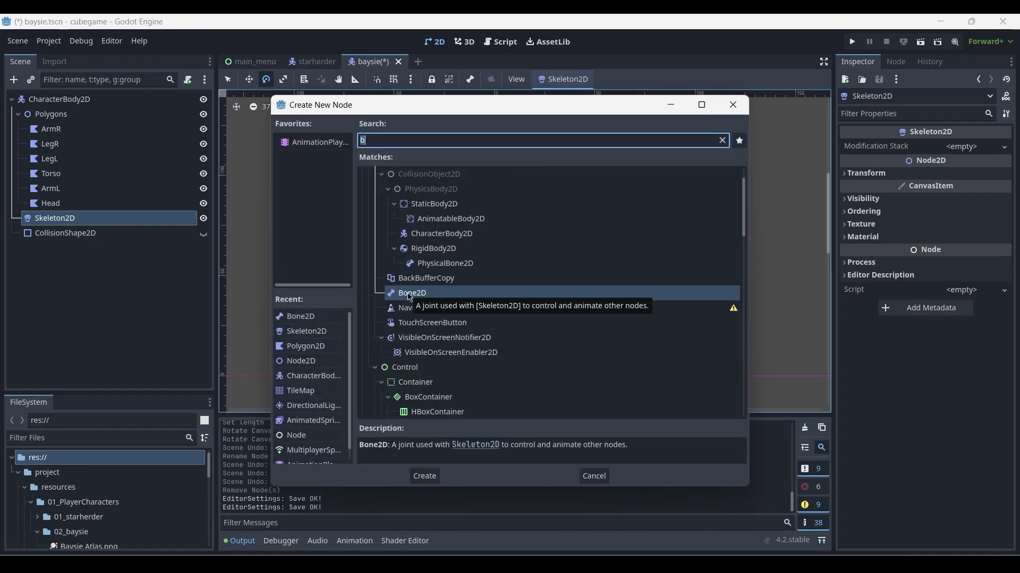
pyautogui.doubleClick(410, 295)
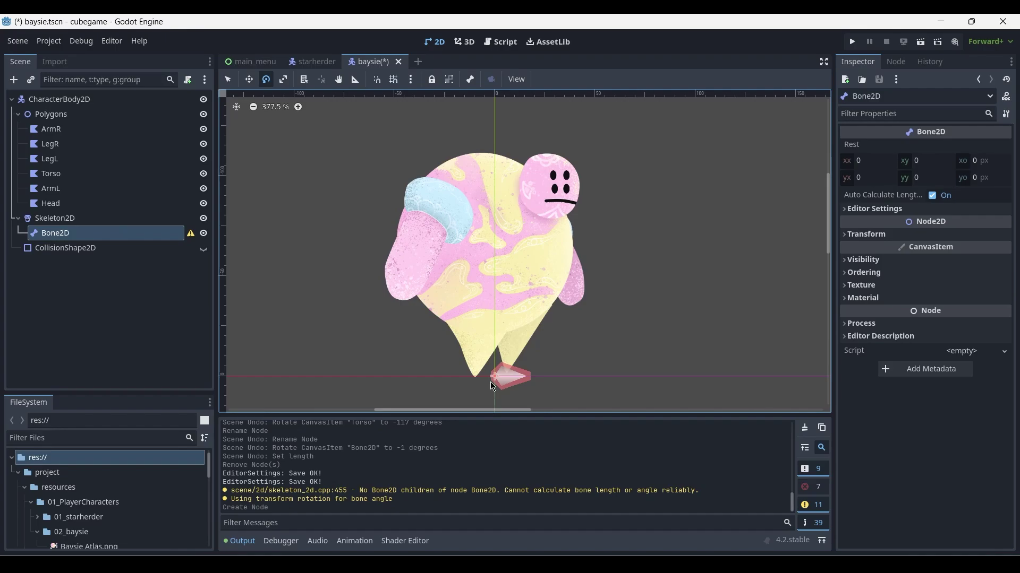
pyautogui.doubleClick(60, 234)
pyautogui.write('Tor')
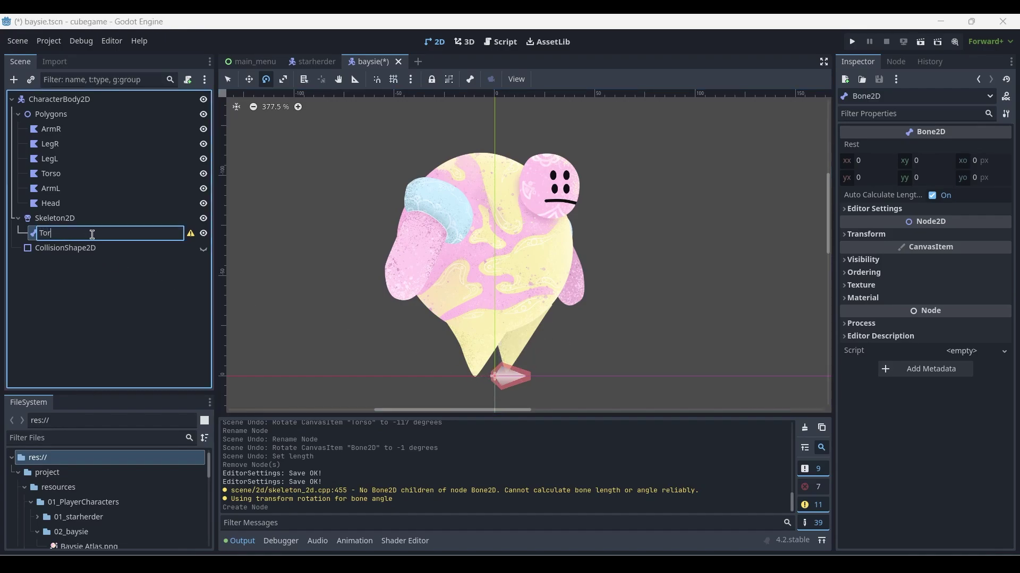
pyautogui.write('so')
pyautogui.press('Return')
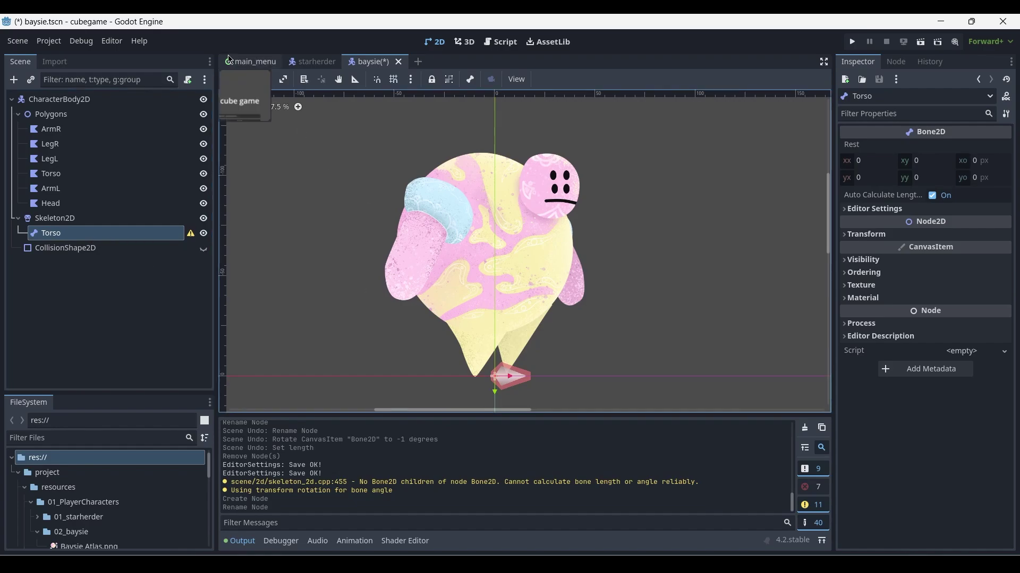
# - Move the Torso bone up into the body at (-1, -30), rotated -89 degrees
pyautogui.click(250, 83)
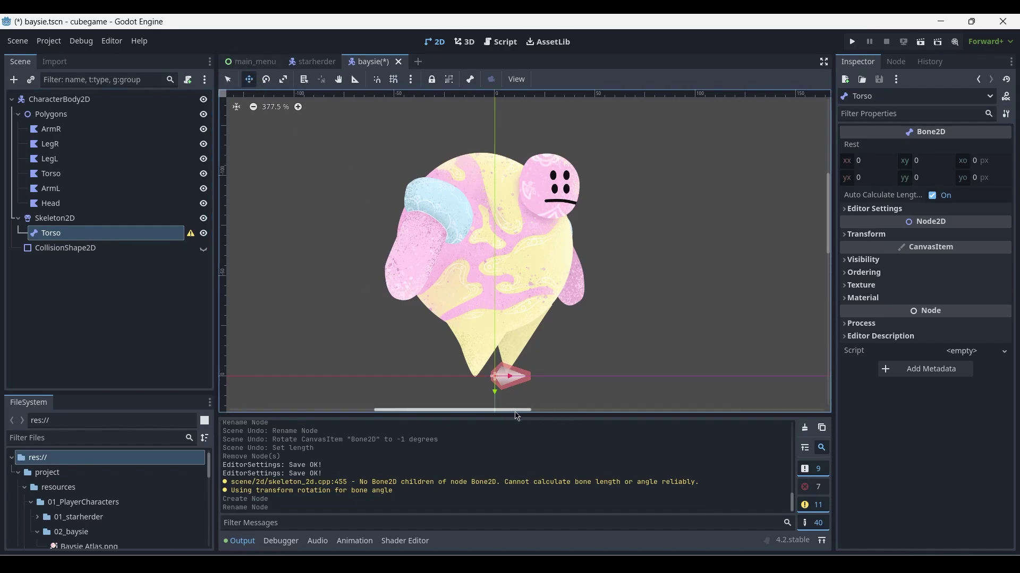
pyautogui.moveTo(496, 372); pyautogui.dragTo(505, 263)
pyautogui.press('e')
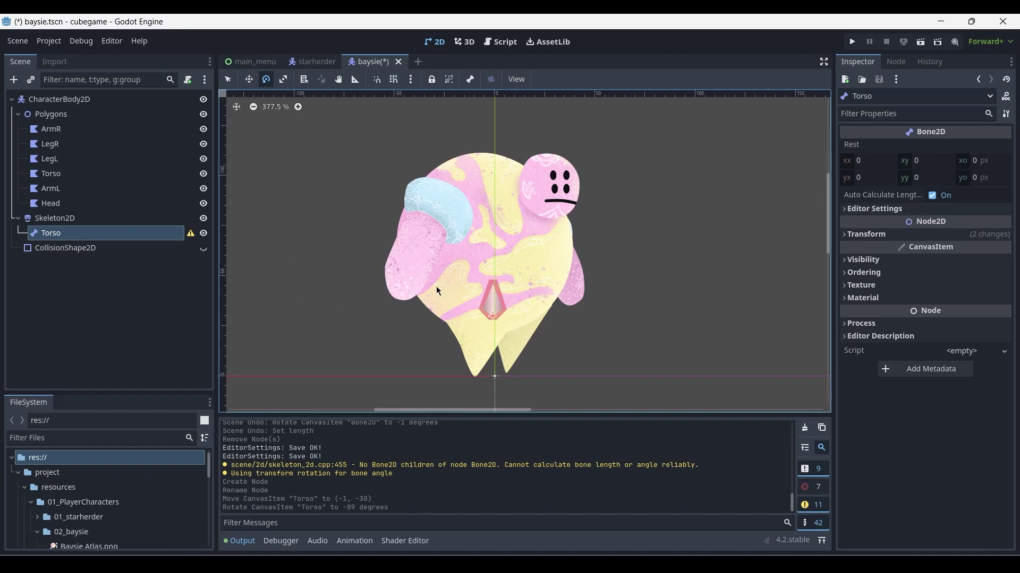
# - Add a Bone2D child under Torso and name it Head
pyautogui.hotkey('ctrl', 'a')
pyautogui.write('b')
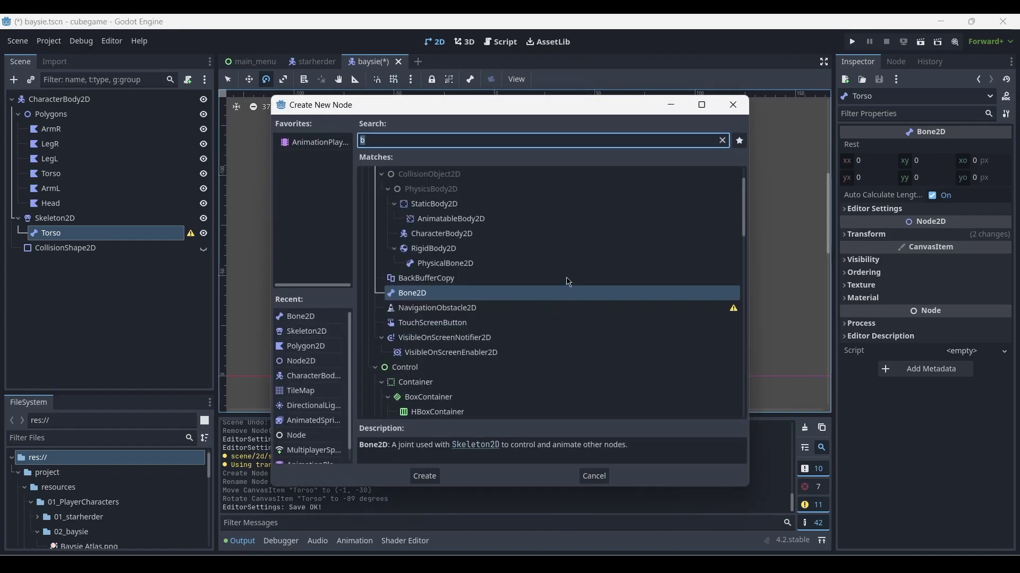
pyautogui.doubleClick(410, 293)
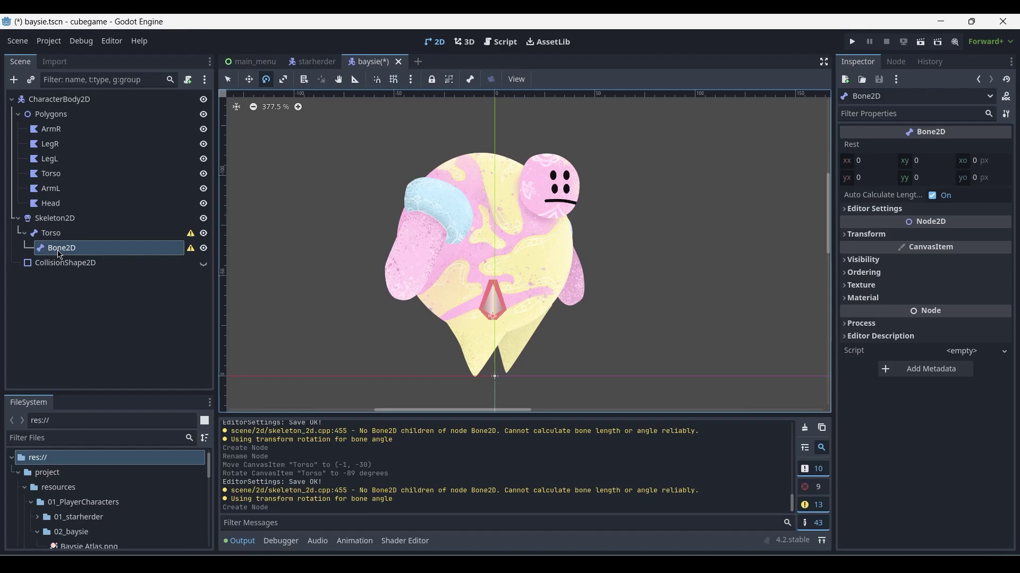
pyautogui.doubleClick(89, 250)
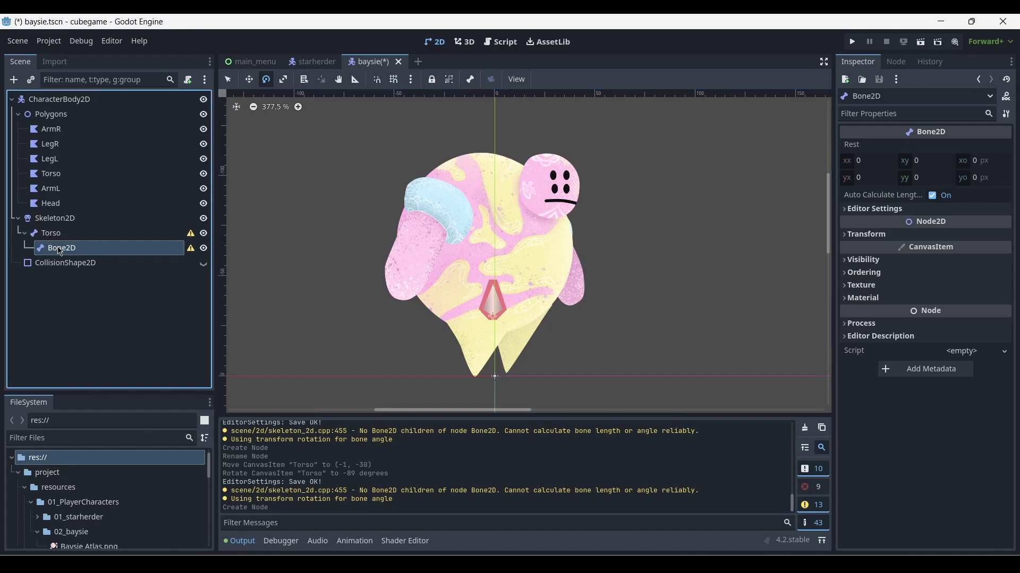
pyautogui.write('Head')
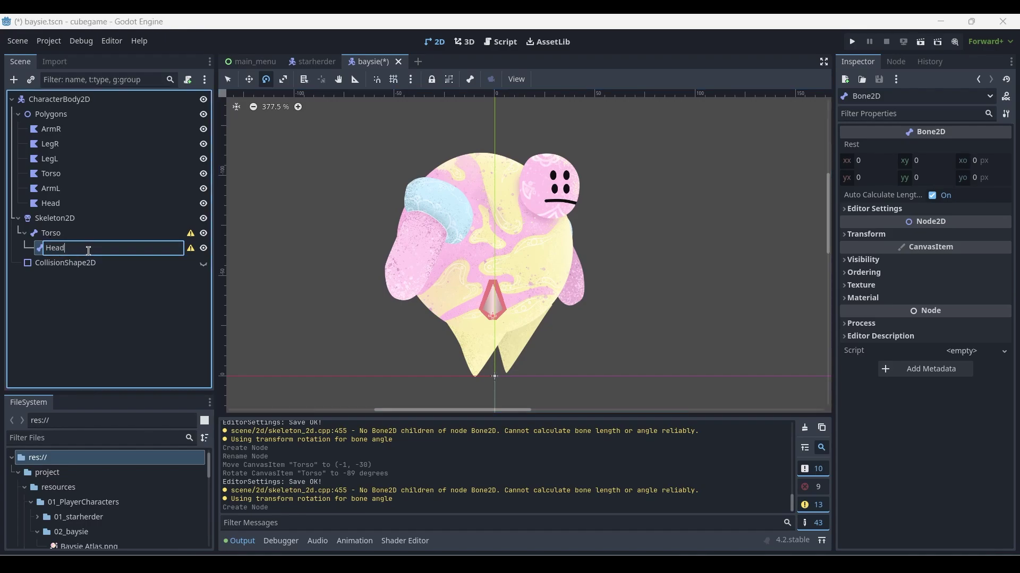
pyautogui.press('Return')
# - Move the Head bone up to (55, 21) and tilt it to 33 degrees into the head
pyautogui.press('w')
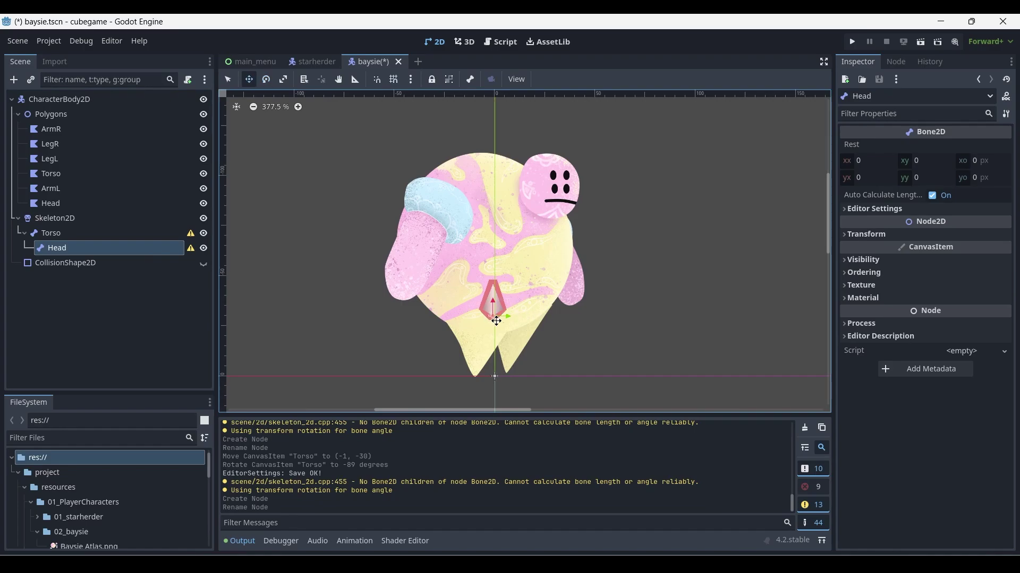
pyautogui.moveTo(496, 321); pyautogui.dragTo(536, 210)
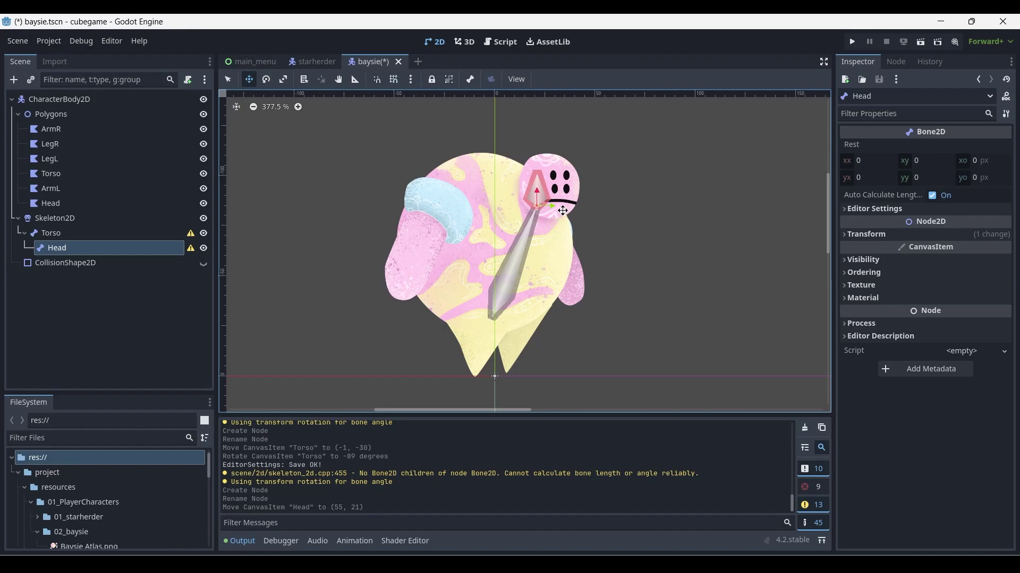
pyautogui.press('e')
pyautogui.moveTo(553, 207)
pyautogui.mouseDown()
pyautogui.moveTo(546, 197)
pyautogui.moveTo(561, 190)
pyautogui.mouseUp()
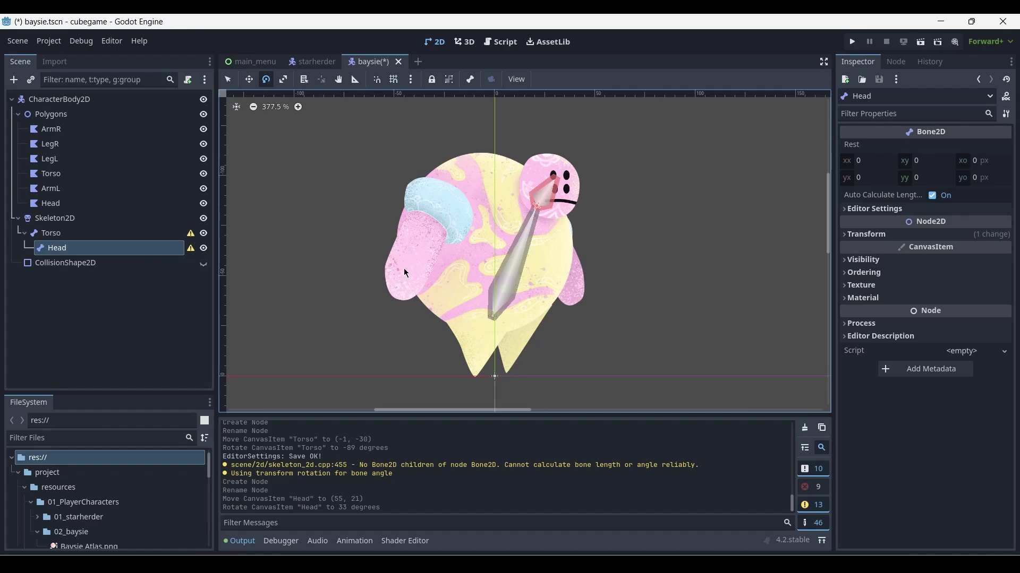
# - Add a new Bone2D under Torso and name it ArmL
pyautogui.click(50, 234)
pyautogui.hotkey('ctrl', 'a')
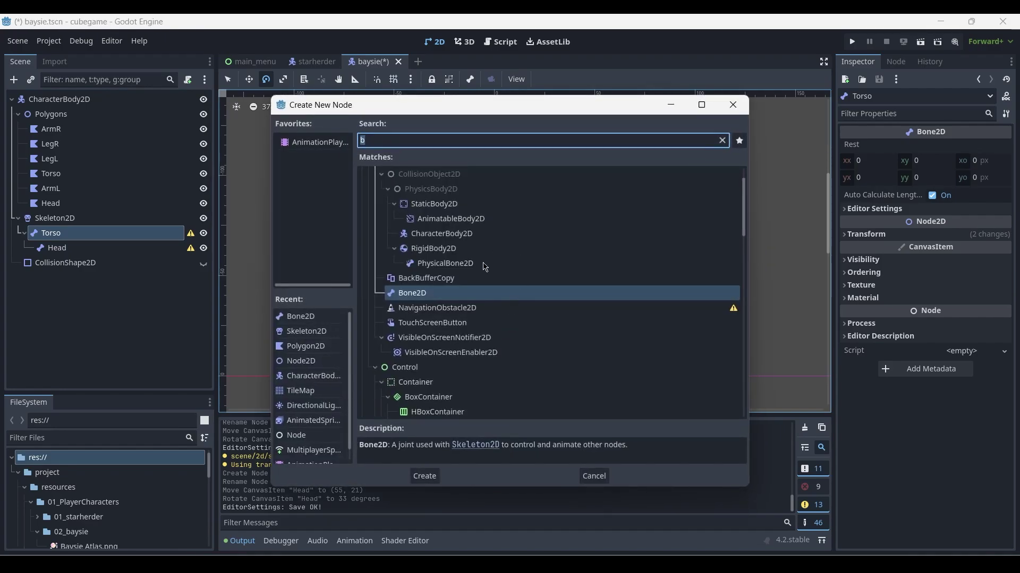
pyautogui.click(431, 476)
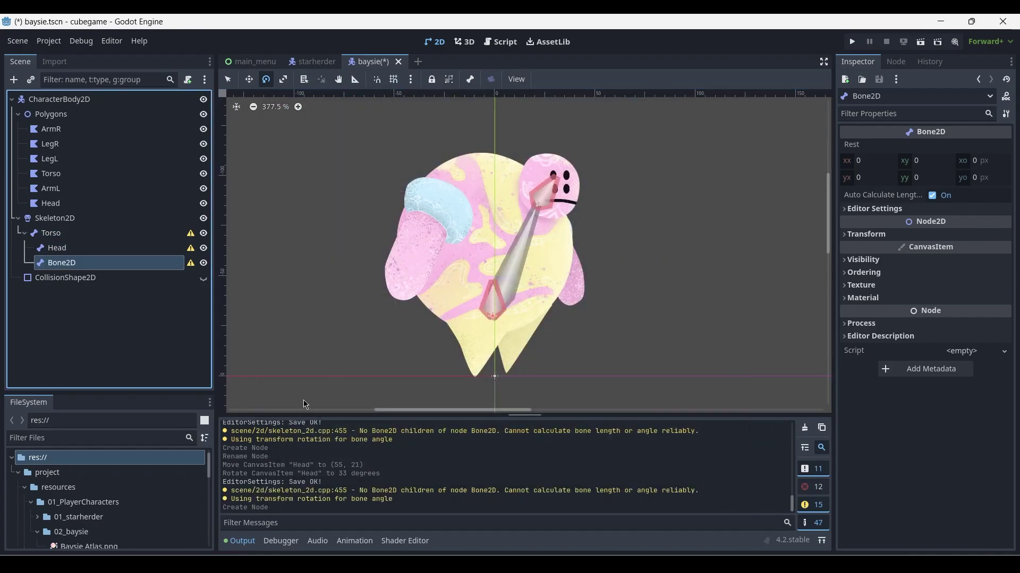
pyautogui.doubleClick(61, 263)
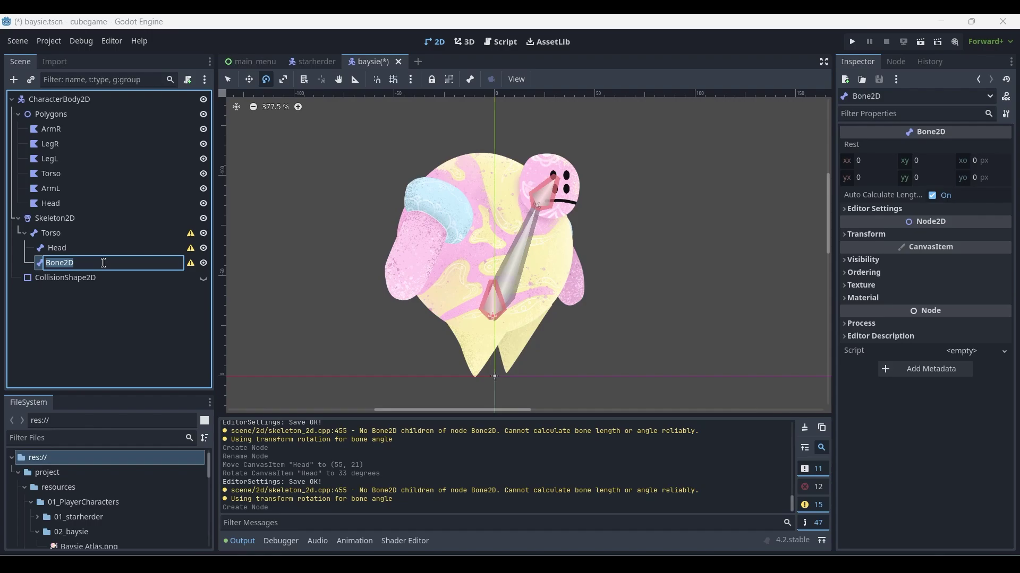
pyautogui.write('ArmL')
pyautogui.press('Return')
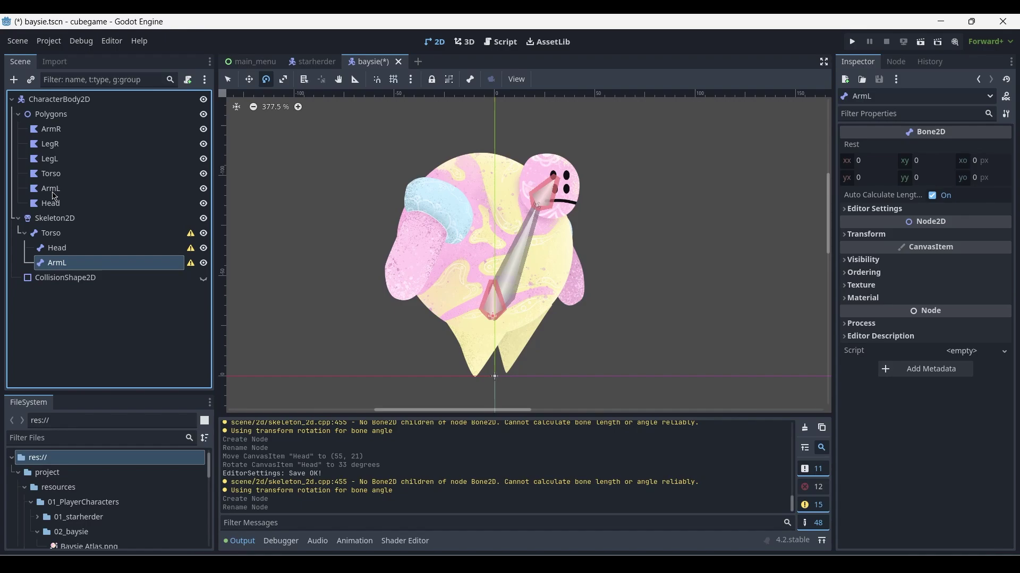
# - Place ArmL at the left shoulder (55, -26), rotated -155°, with fixed length 44.221
pyautogui.press('w')
pyautogui.moveTo(502, 317); pyautogui.dragTo(438, 208)
pyautogui.press('e')
pyautogui.press('w')
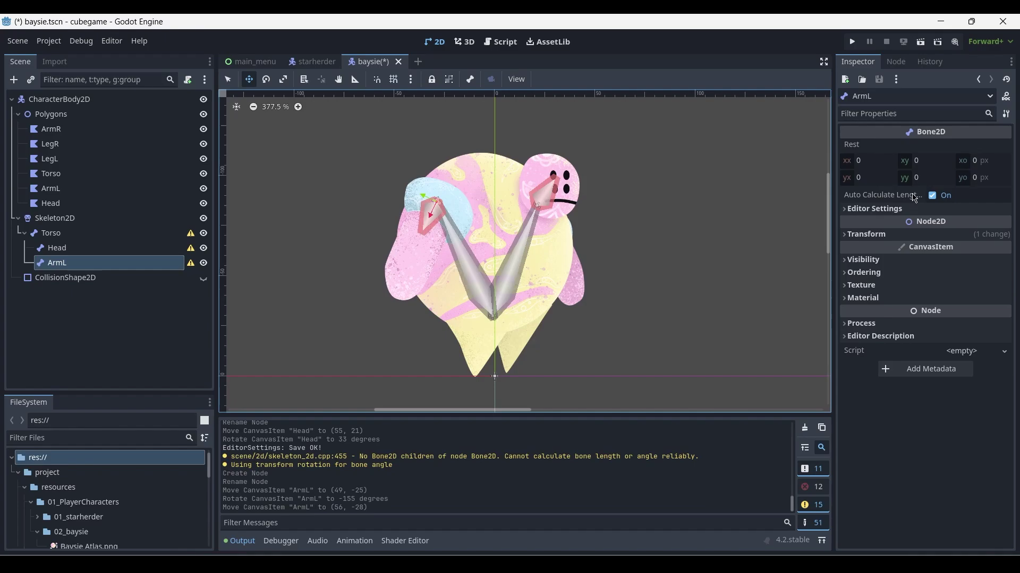
pyautogui.click(937, 198)
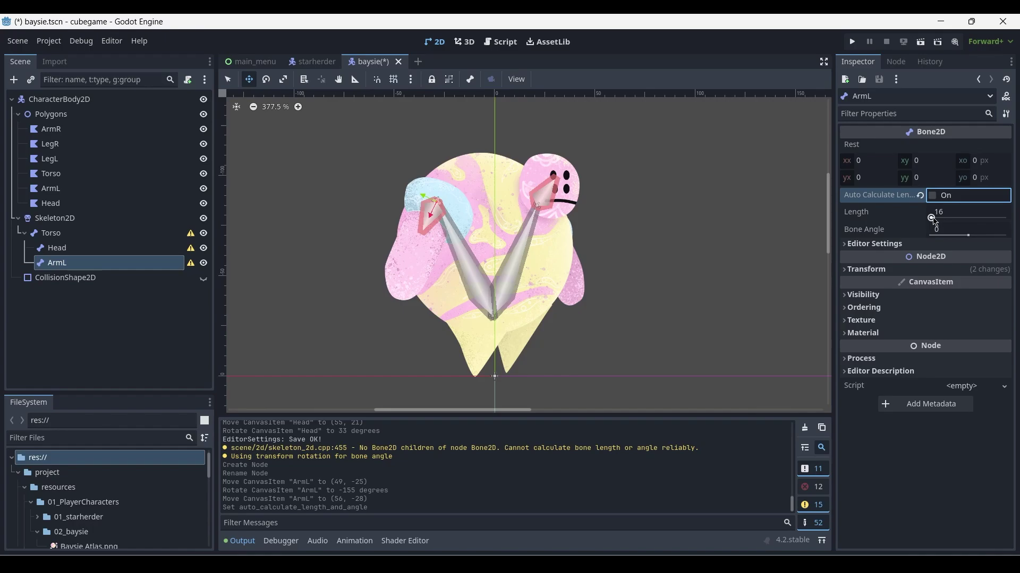
pyautogui.moveTo(935, 222); pyautogui.dragTo(934, 219)
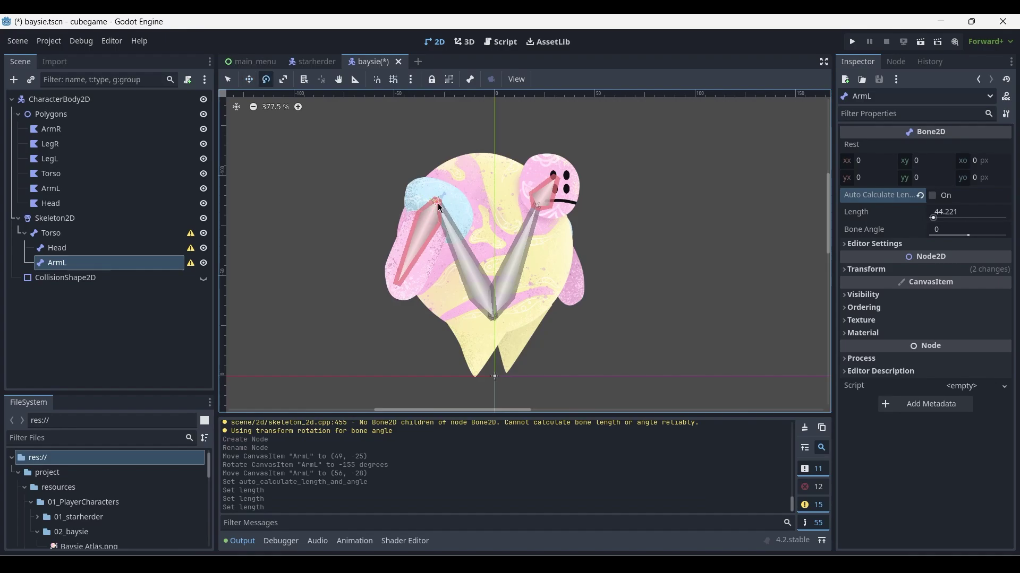
pyautogui.moveTo(438, 204); pyautogui.dragTo(443, 205)
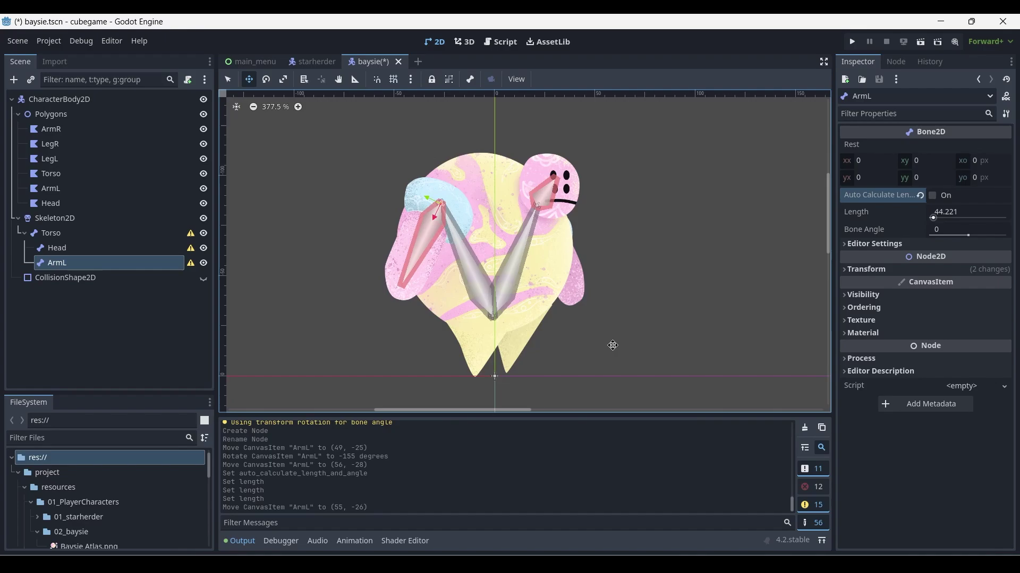
# - Add another Bone2D under Torso and name it ArmR
pyautogui.click(70, 233)
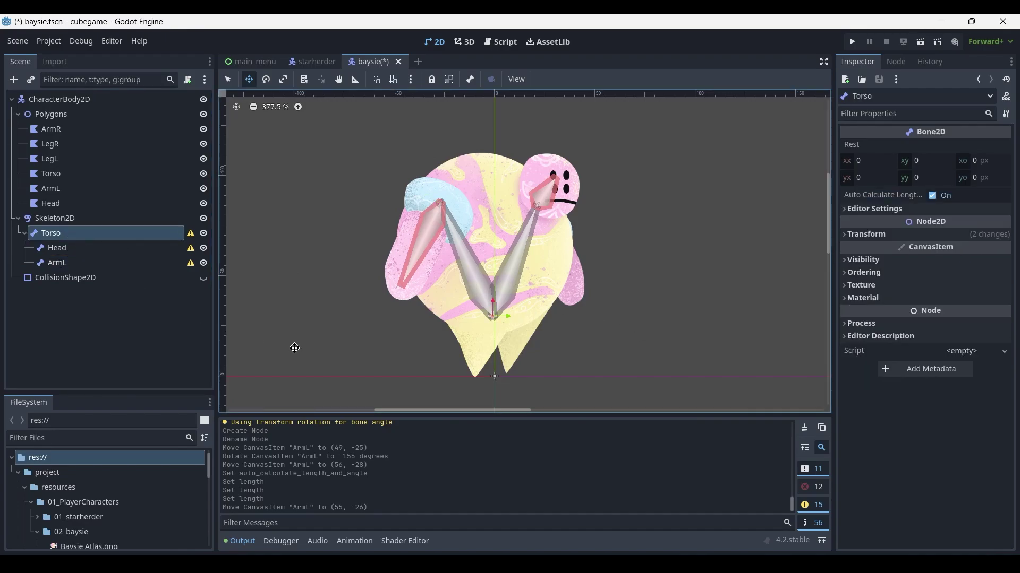
pyautogui.hotkey('ctrl', 'a')
pyautogui.press('Return')
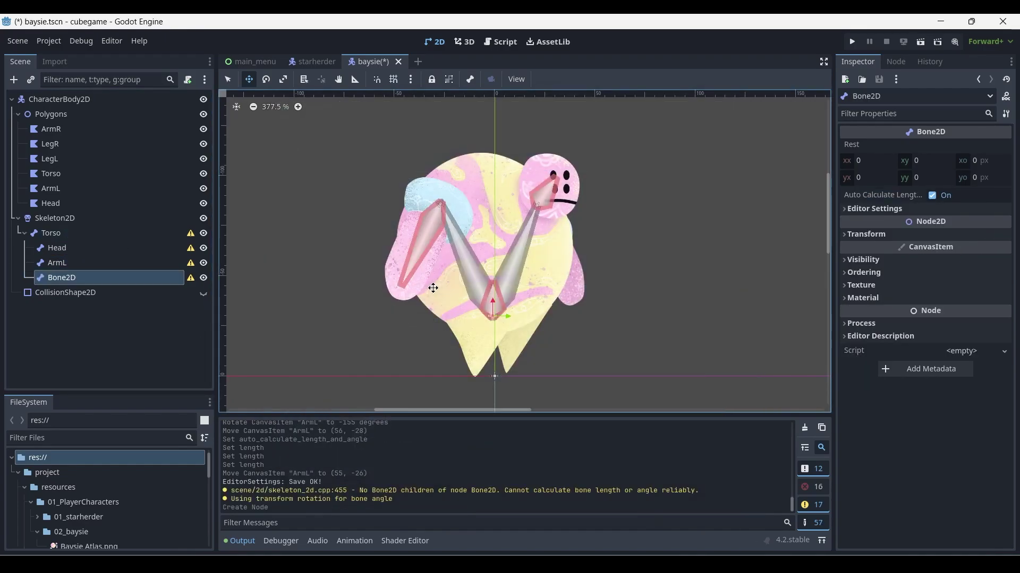
pyautogui.doubleClick(72, 278)
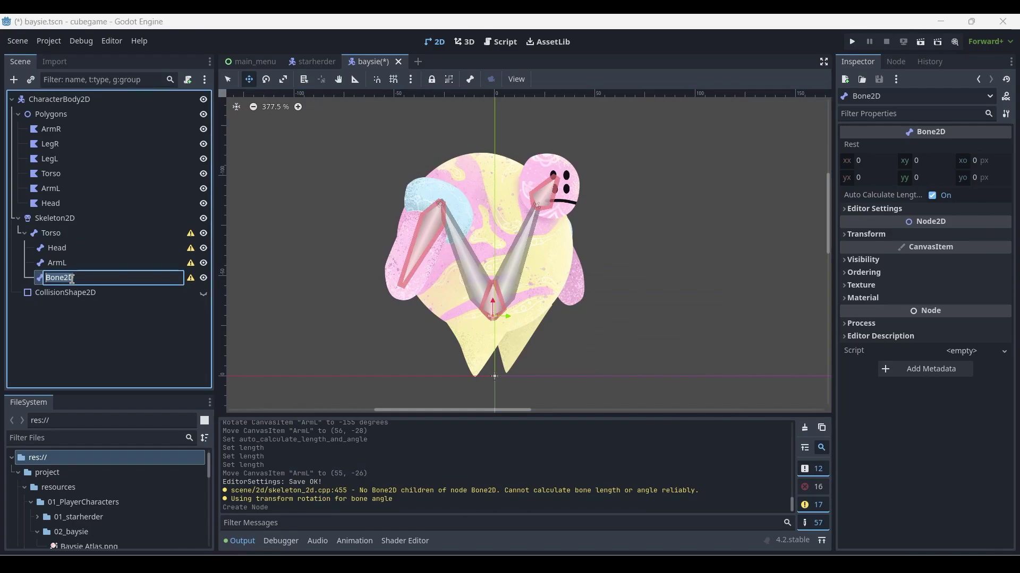
pyautogui.write('ARmR')
pyautogui.press('Return')
# - With Torso polygon hidden, set ArmR to (42, 27), 162°, length 30.11, then show Torso again
pyautogui.moveTo(493, 315); pyautogui.dragTo(550, 239)
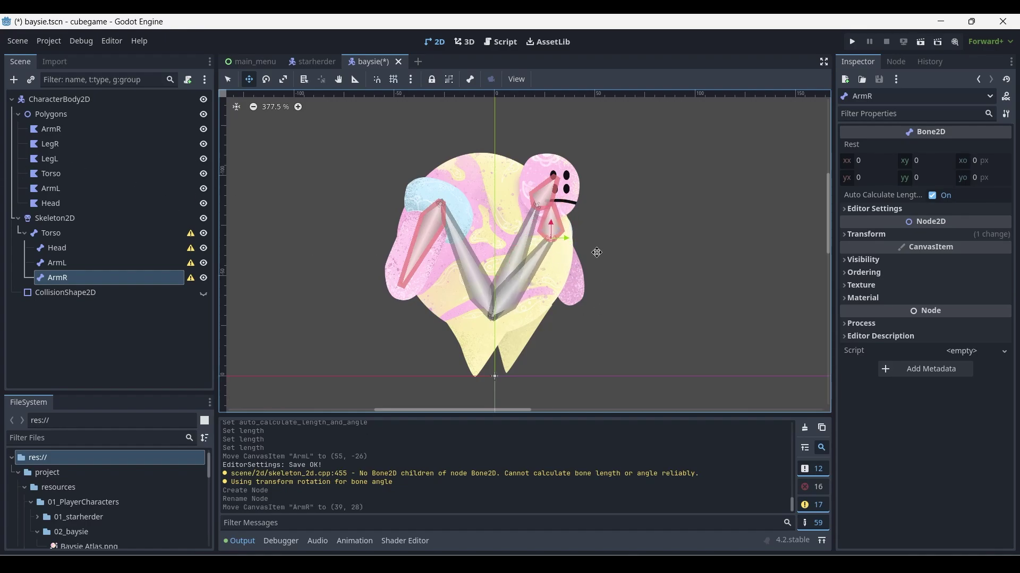
pyautogui.click(204, 174)
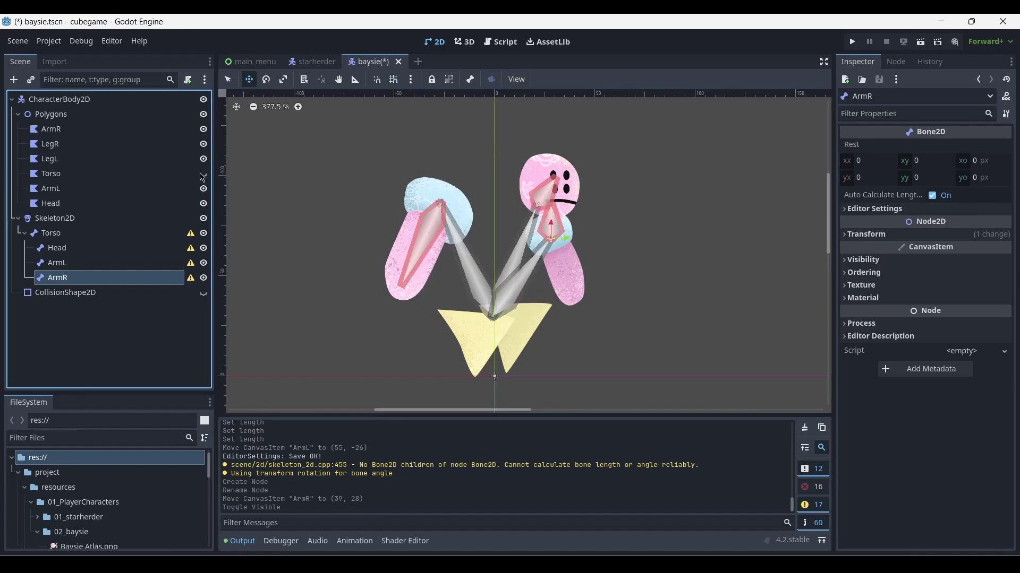
pyautogui.moveTo(551, 241); pyautogui.dragTo(549, 232)
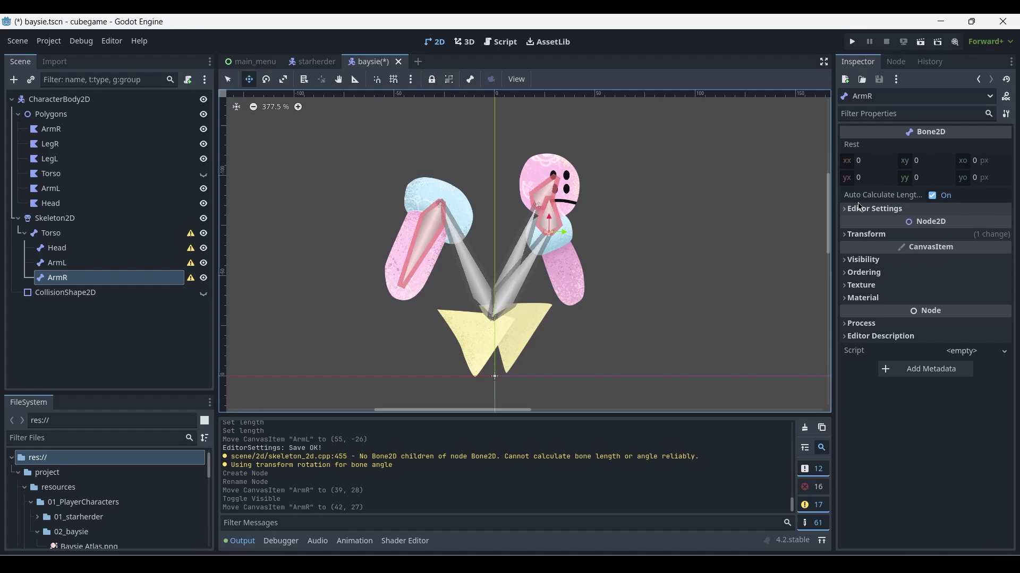
pyautogui.click(933, 196)
pyautogui.press('e')
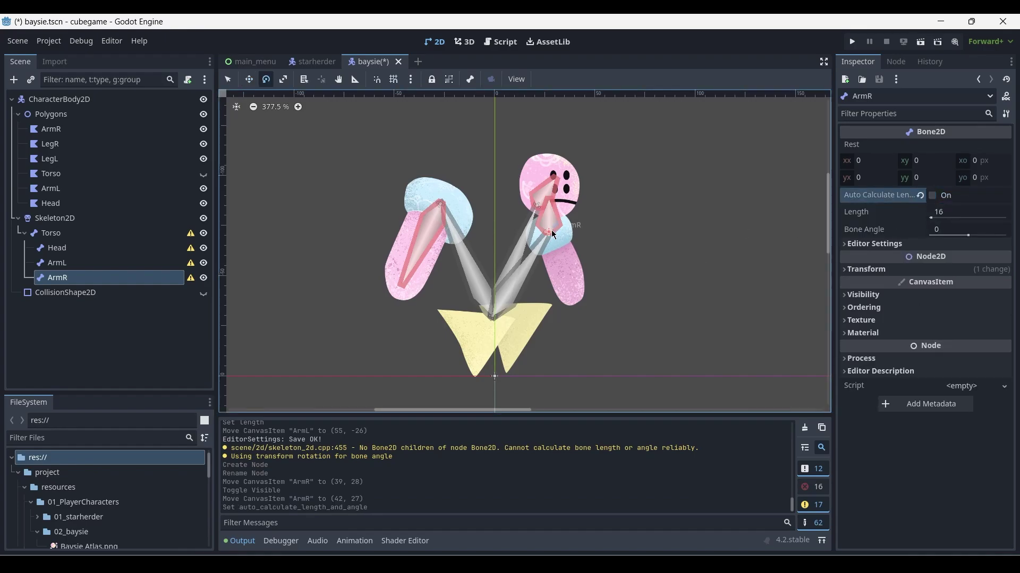
pyautogui.moveTo(557, 238); pyautogui.dragTo(509, 289)
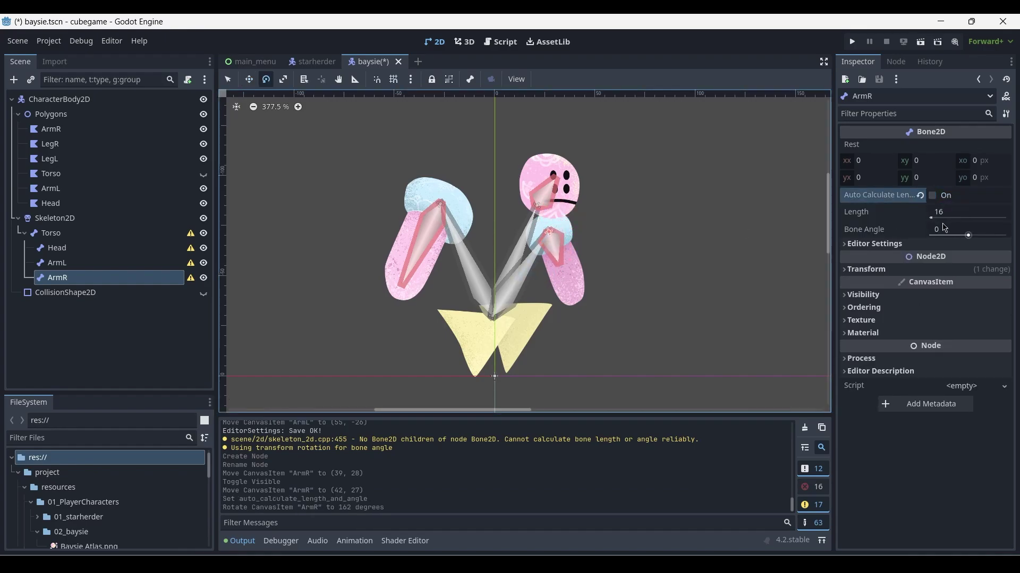
pyautogui.moveTo(936, 224); pyautogui.dragTo(936, 233)
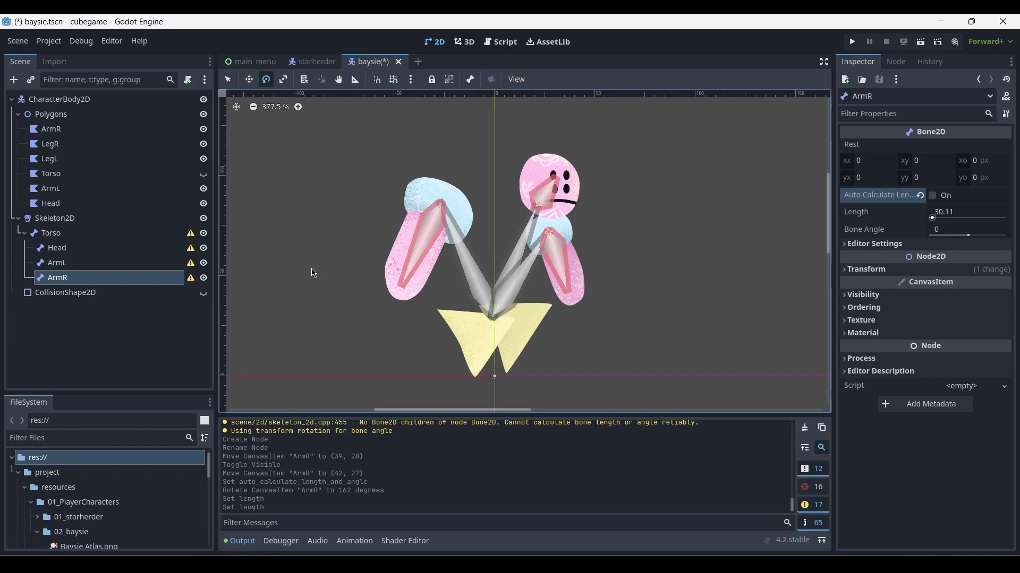
pyautogui.click(203, 175)
# - Add a Bone2D under Torso, place it in the left leg triangle, and name it LegL
pyautogui.click(58, 232)
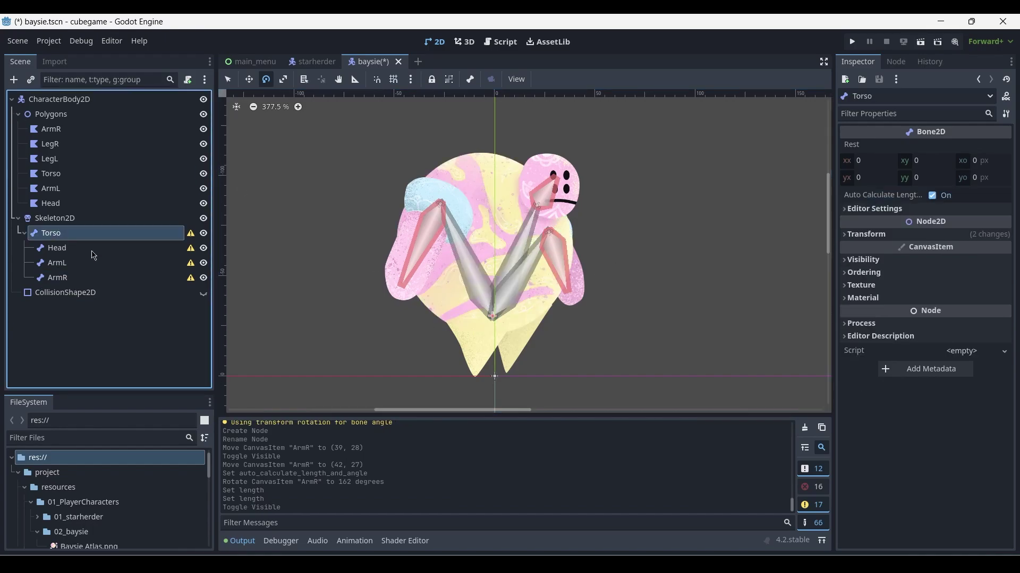
pyautogui.hotkey('ctrl', 'a')
pyautogui.write('b')
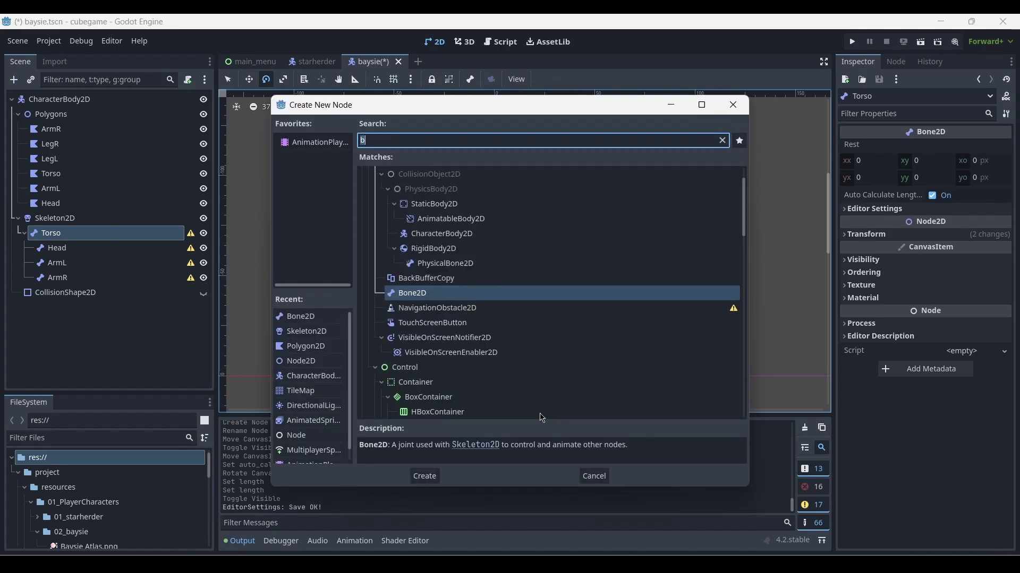
pyautogui.click(425, 476)
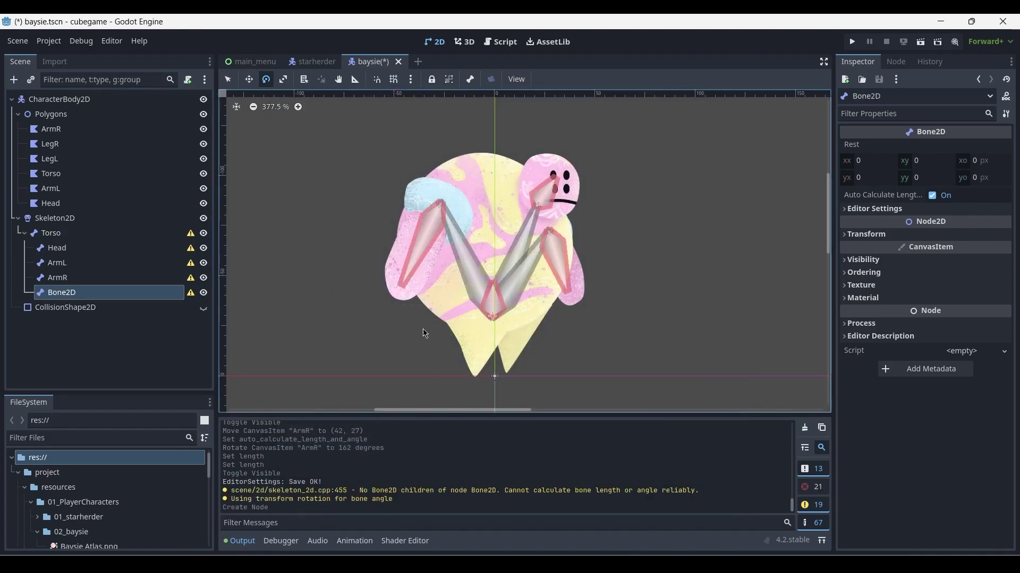
pyautogui.press('w')
pyautogui.moveTo(490, 319); pyautogui.dragTo(466, 341)
pyautogui.press('e')
pyautogui.press('w')
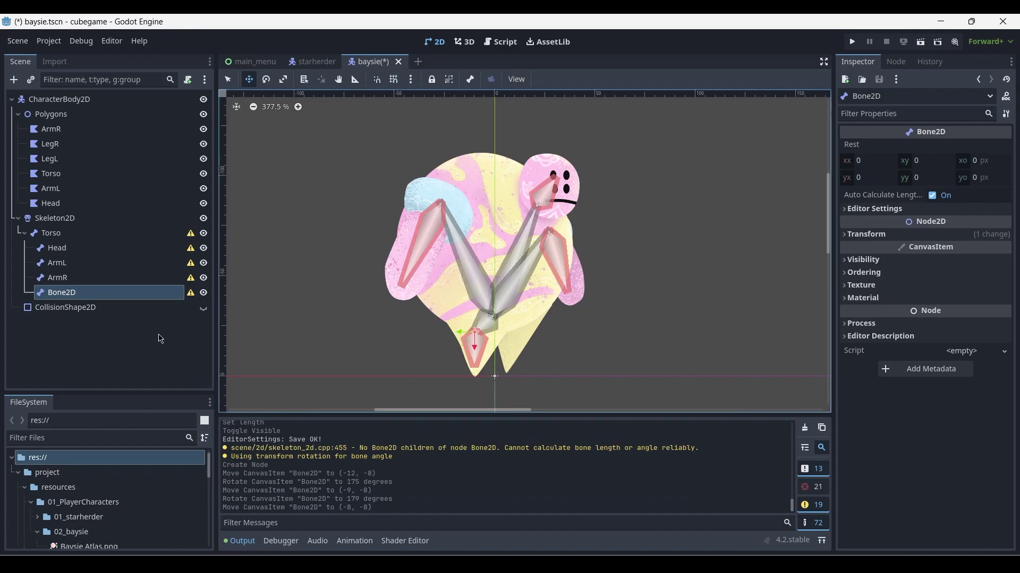
pyautogui.doubleClick(59, 292)
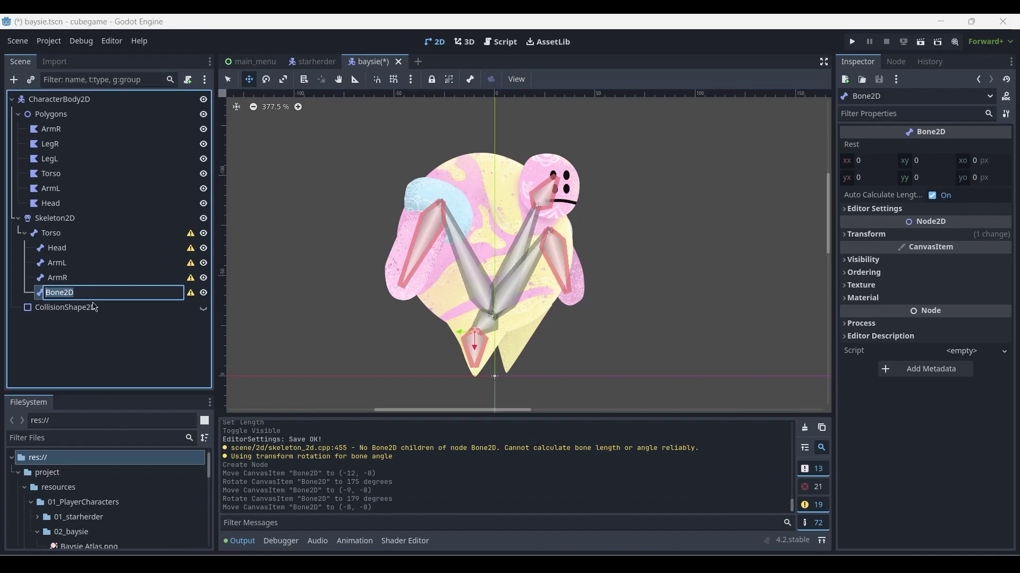
pyautogui.write('LegL')
pyautogui.press('Return')
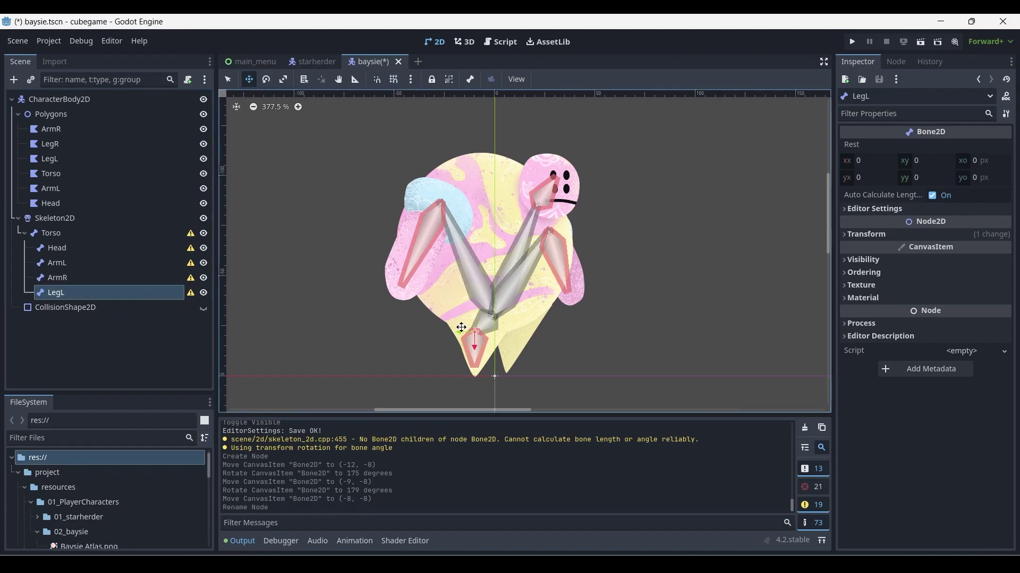
# - Duplicate LegL as LegR and place it in the right leg at (-6, 11), rotated 5°
pyautogui.hotkey('ctrl', 'd')
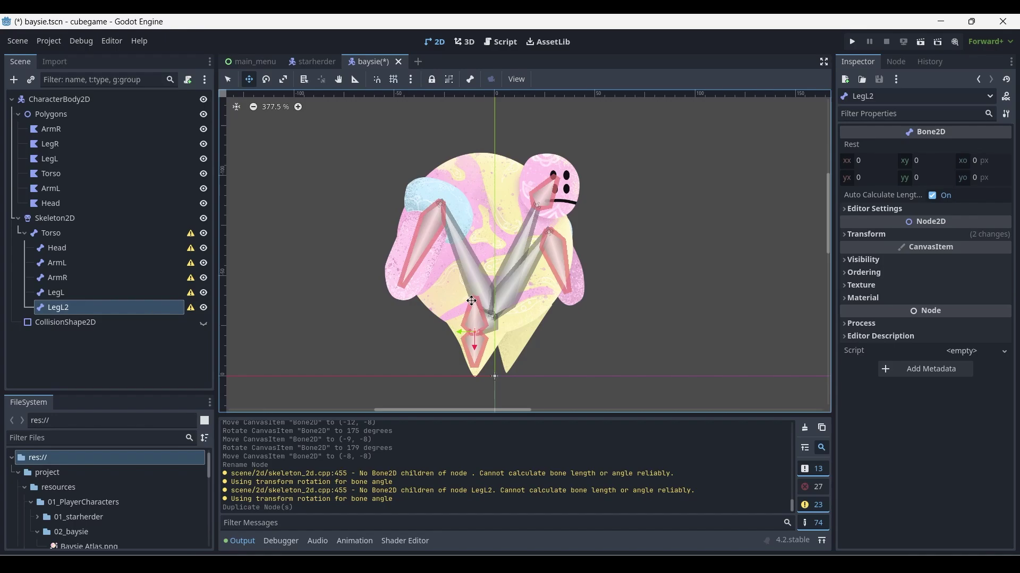
pyautogui.click(80, 315)
pyautogui.doubleClick(80, 313)
pyautogui.click(106, 308)
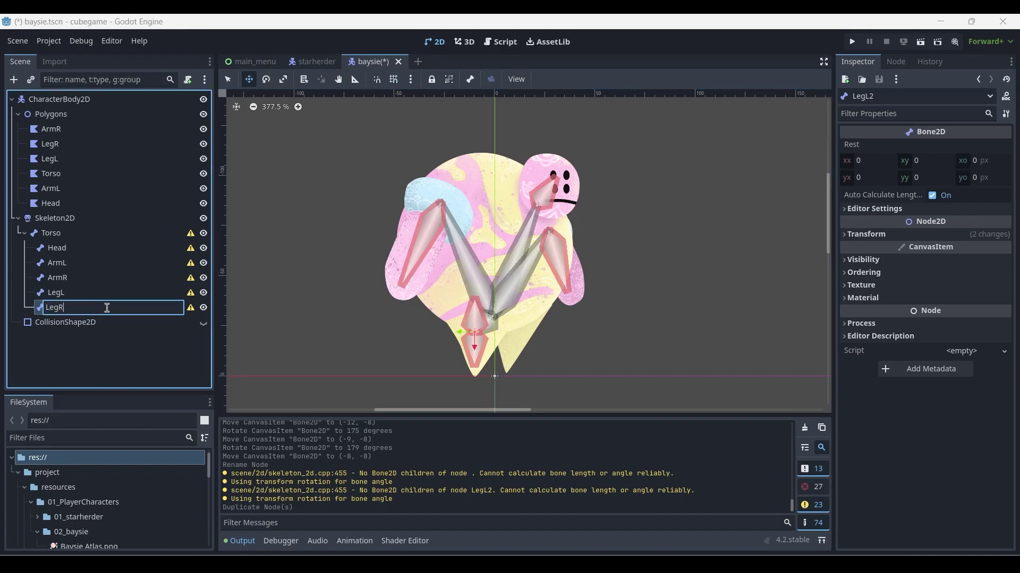
pyautogui.press('Return')
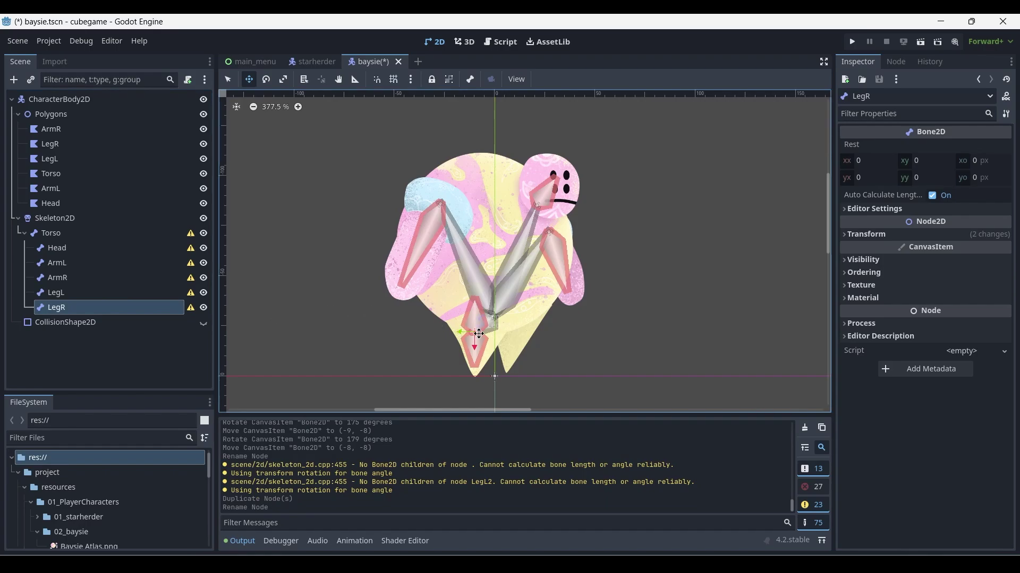
pyautogui.moveTo(479, 334); pyautogui.dragTo(512, 330)
pyautogui.press('e')
pyautogui.press('w')
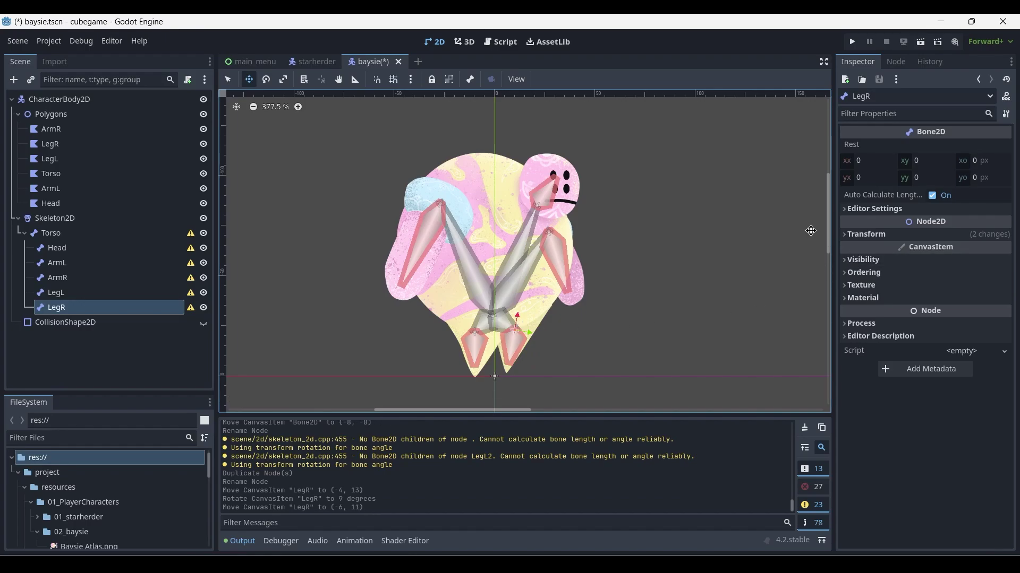
pyautogui.press('q')
pyautogui.click(693, 317)
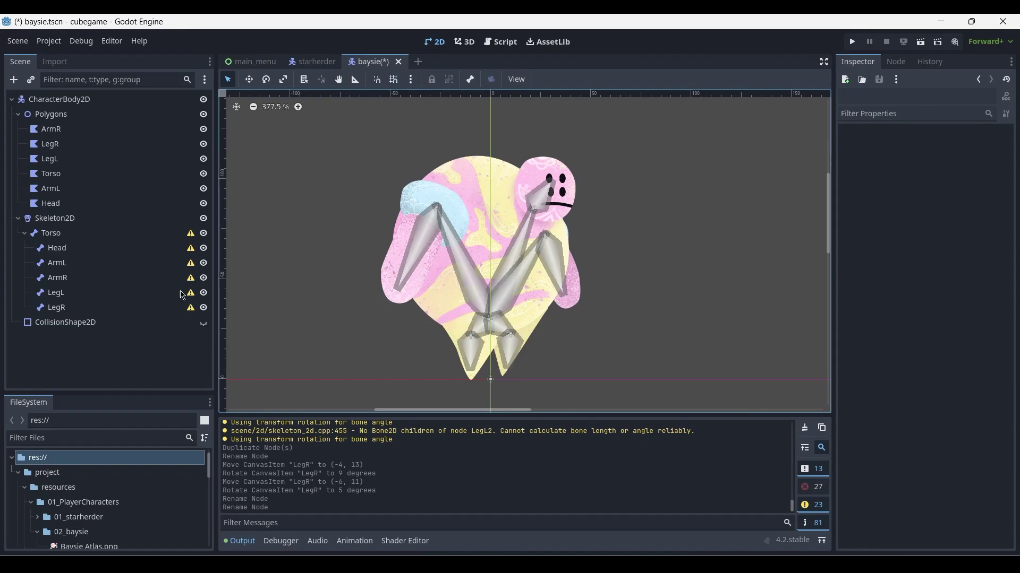
# - Dismiss the bone rest-pose warning and overwrite the Skeleton2D rest pose with the current bones
pyautogui.click(192, 237)
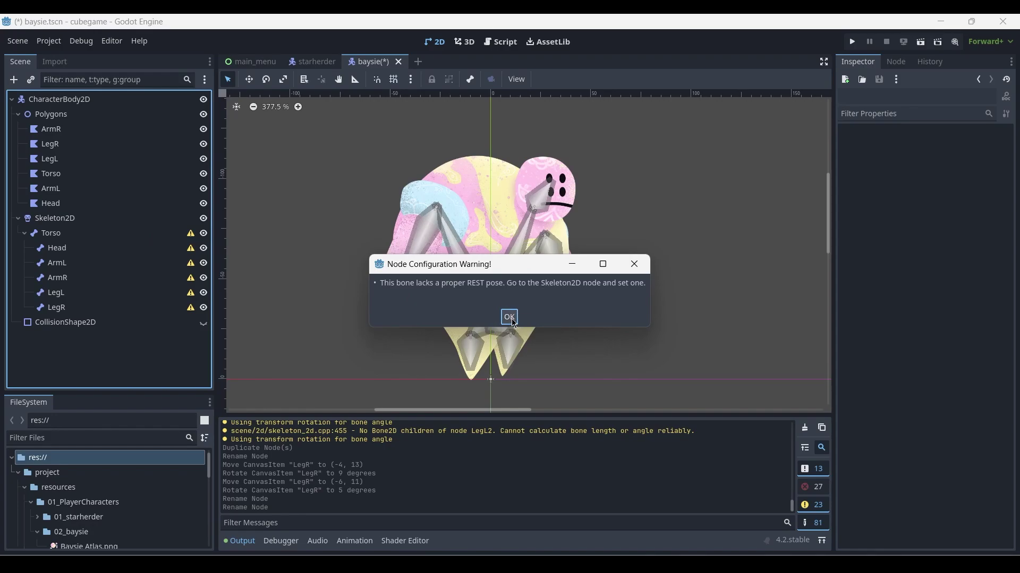
pyautogui.click(513, 320)
pyautogui.click(47, 218)
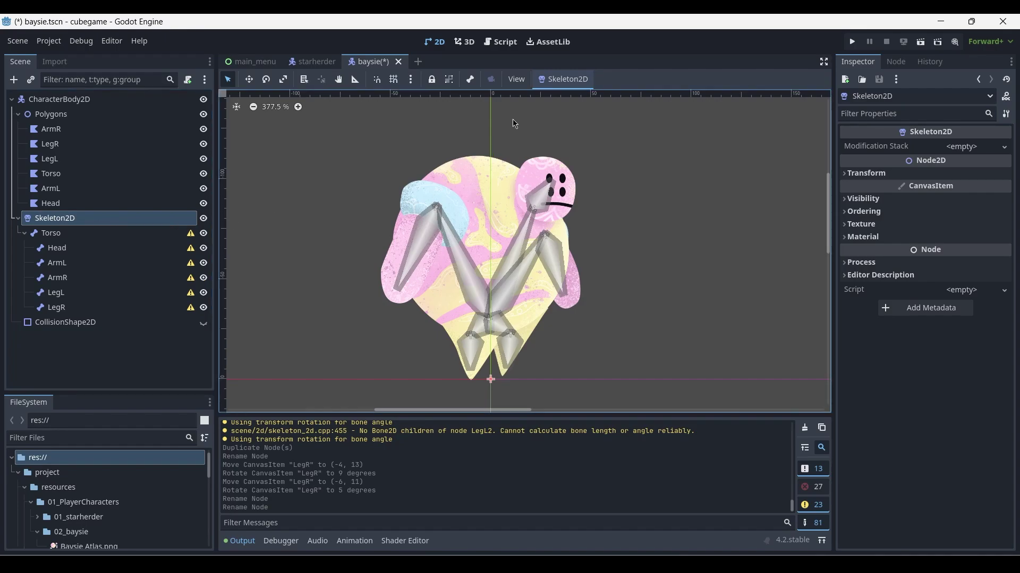
pyautogui.click(564, 79)
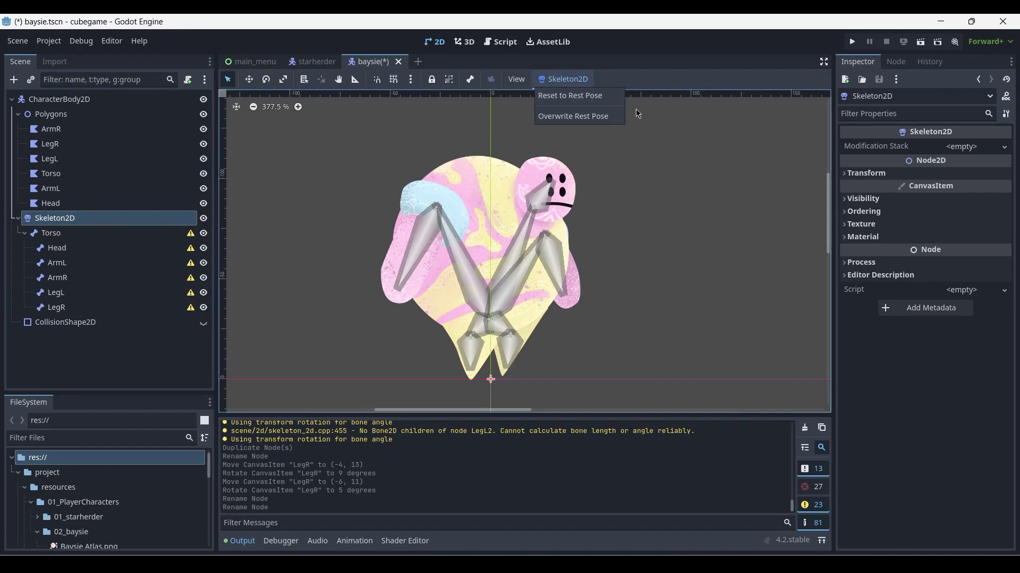
pyautogui.click(577, 118)
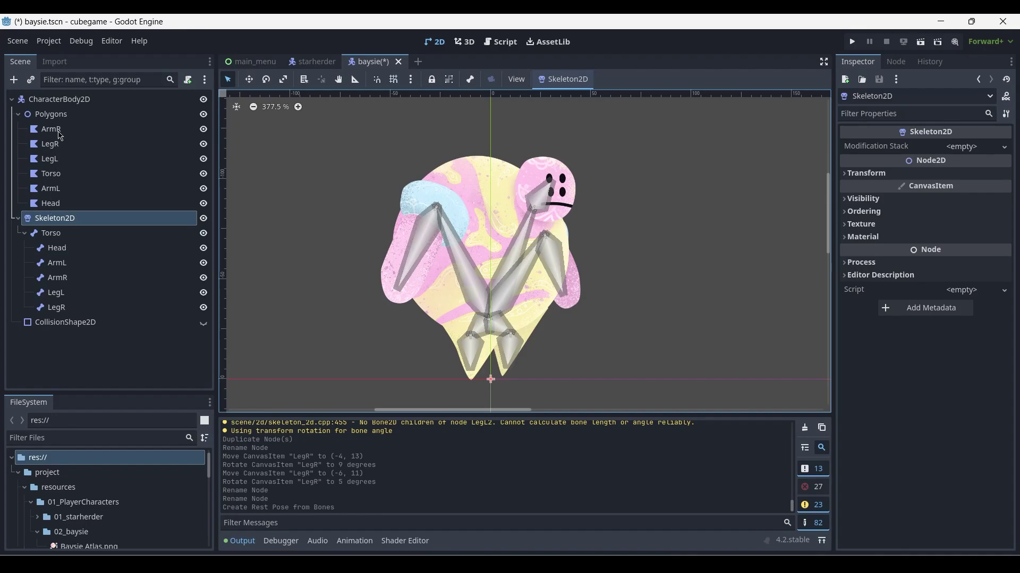
# - Assign Skeleton2D as the skeleton of the ArmR and LegR polygons
pyautogui.click(59, 133)
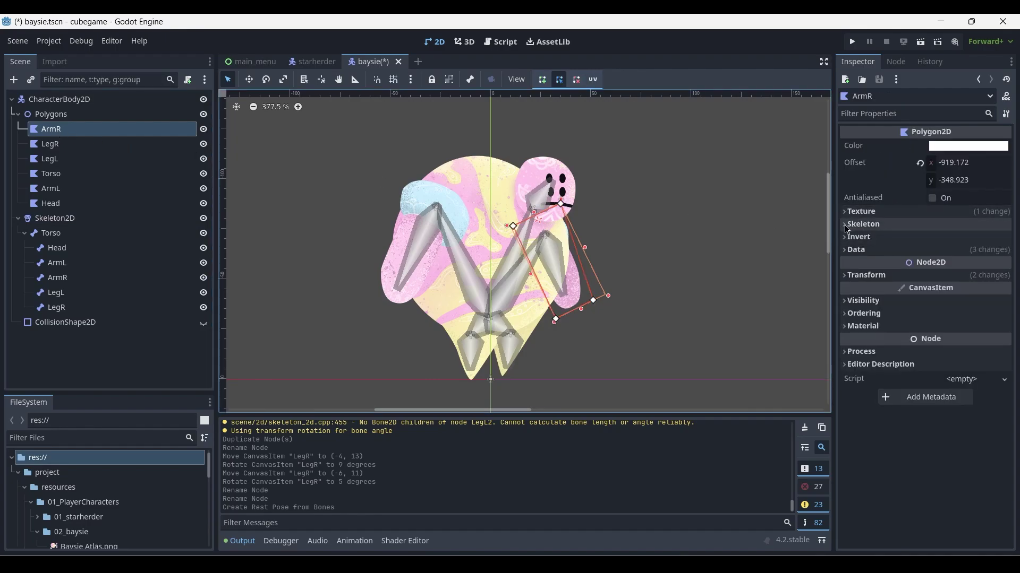
pyautogui.click(845, 225)
pyautogui.click(954, 240)
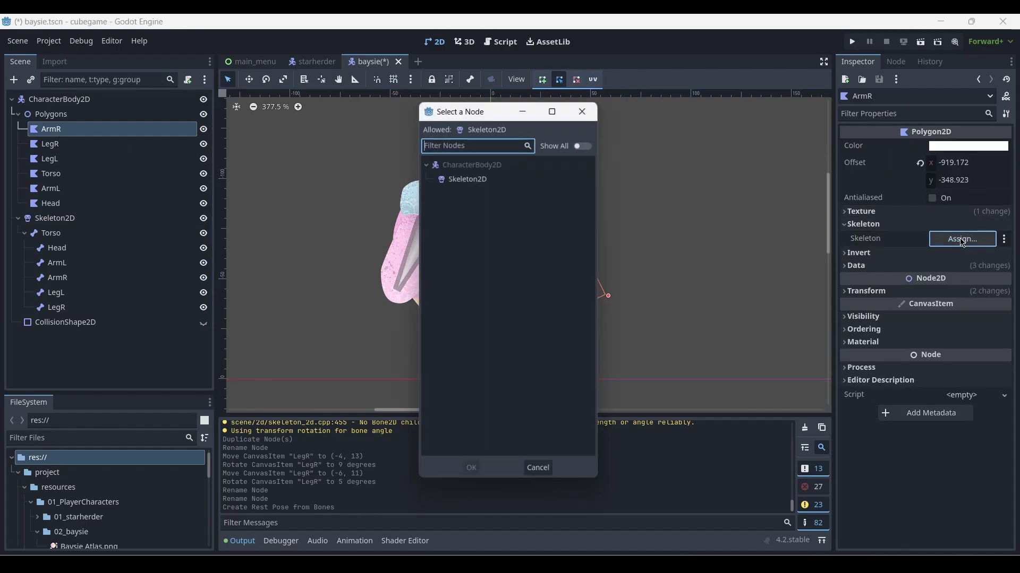
pyautogui.click(488, 178)
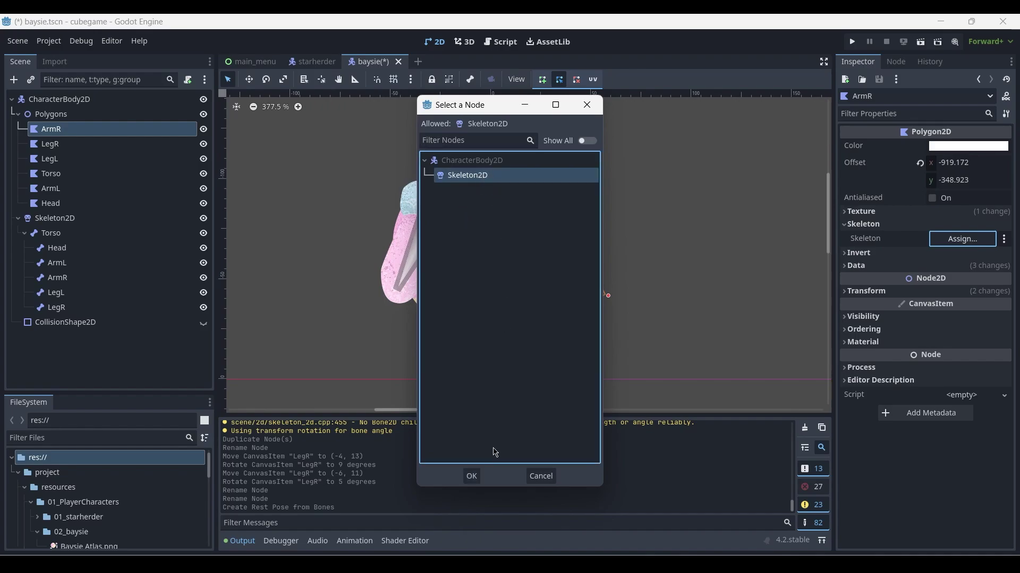
pyautogui.click(471, 477)
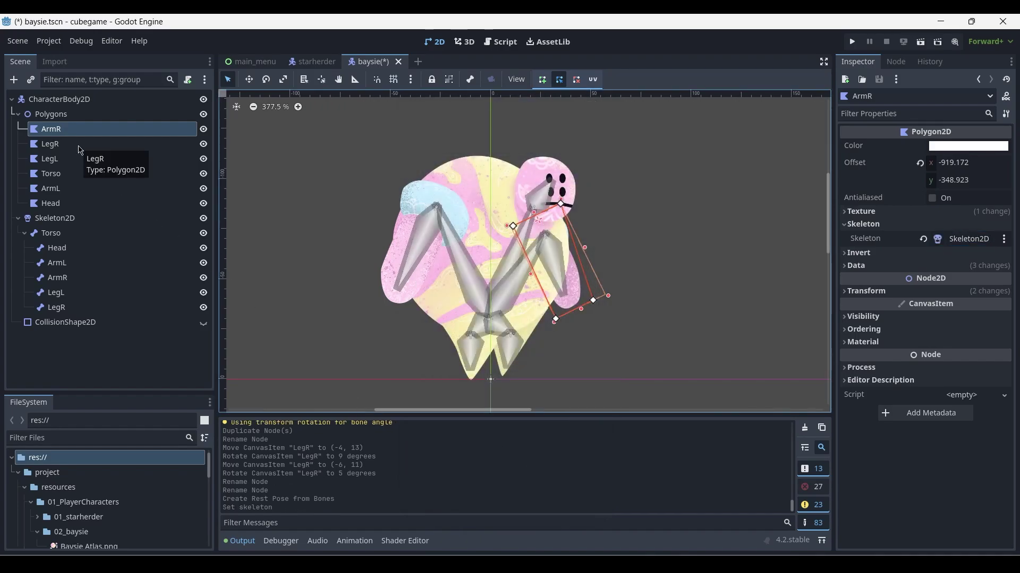
pyautogui.click(80, 150)
pyautogui.scroll(-1, 924, 319)
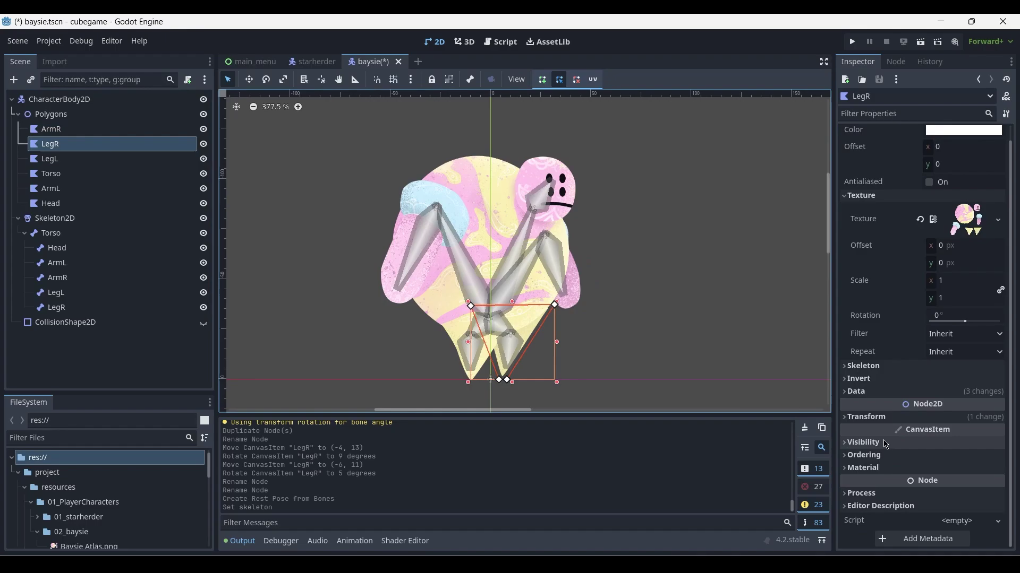
pyautogui.click(863, 366)
pyautogui.click(957, 380)
pyautogui.doubleClick(515, 175)
# - Assign Skeleton2D as the skeleton of the LegL and Torso polygons
pyautogui.click(50, 159)
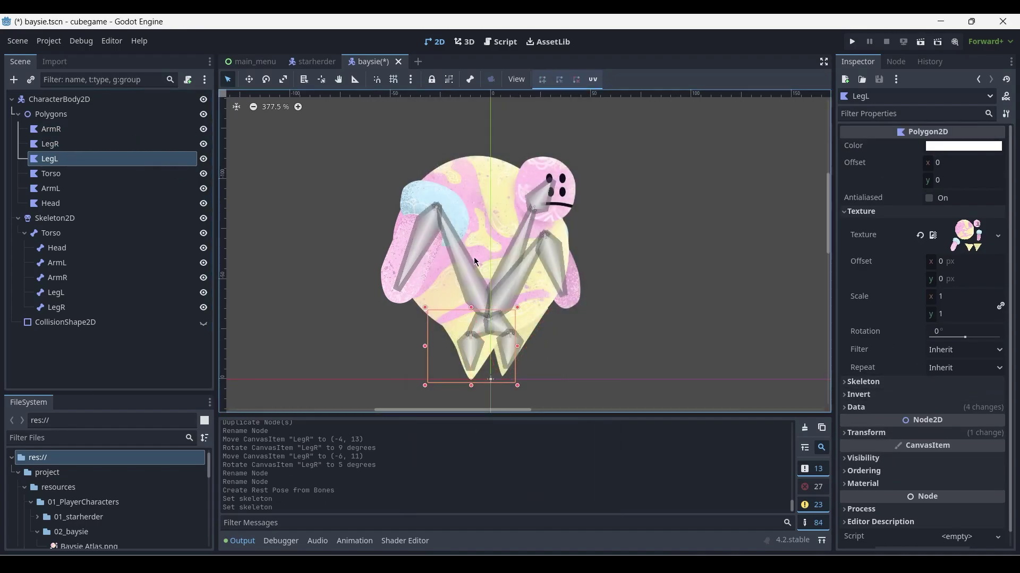
pyautogui.scroll(-1, 924, 319)
pyautogui.click(863, 365)
pyautogui.click(958, 381)
pyautogui.click(467, 175)
pyautogui.click(471, 476)
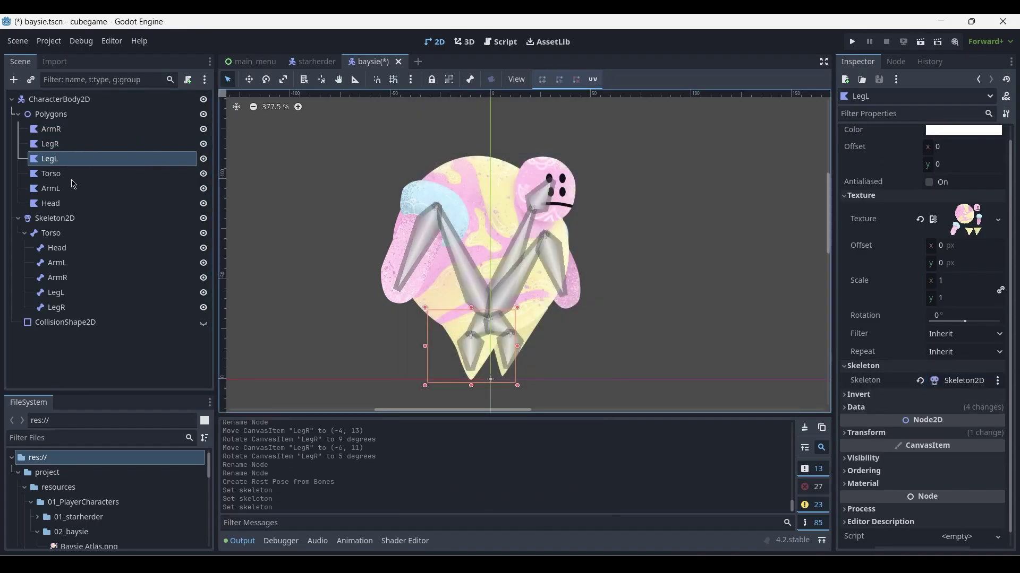
pyautogui.click(51, 173)
pyautogui.scroll(-1, 924, 319)
pyautogui.click(862, 366)
pyautogui.click(957, 381)
pyautogui.click(467, 175)
pyautogui.click(472, 473)
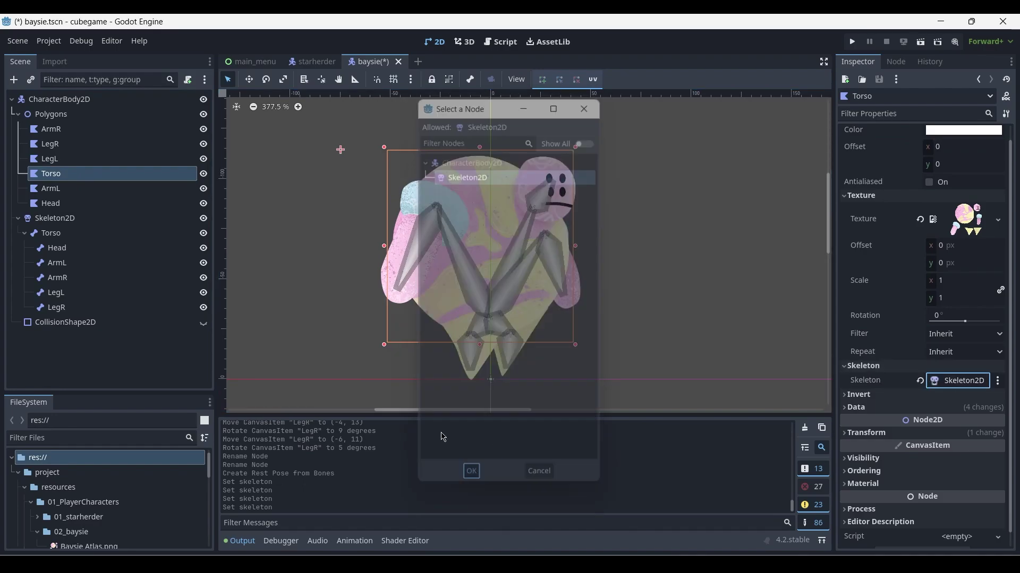
# - Assign Skeleton2D as the skeleton of the ArmL and Head polygons
pyautogui.click(51, 188)
pyautogui.scroll(-1, 924, 319)
pyautogui.click(862, 366)
pyautogui.click(957, 381)
pyautogui.click(467, 176)
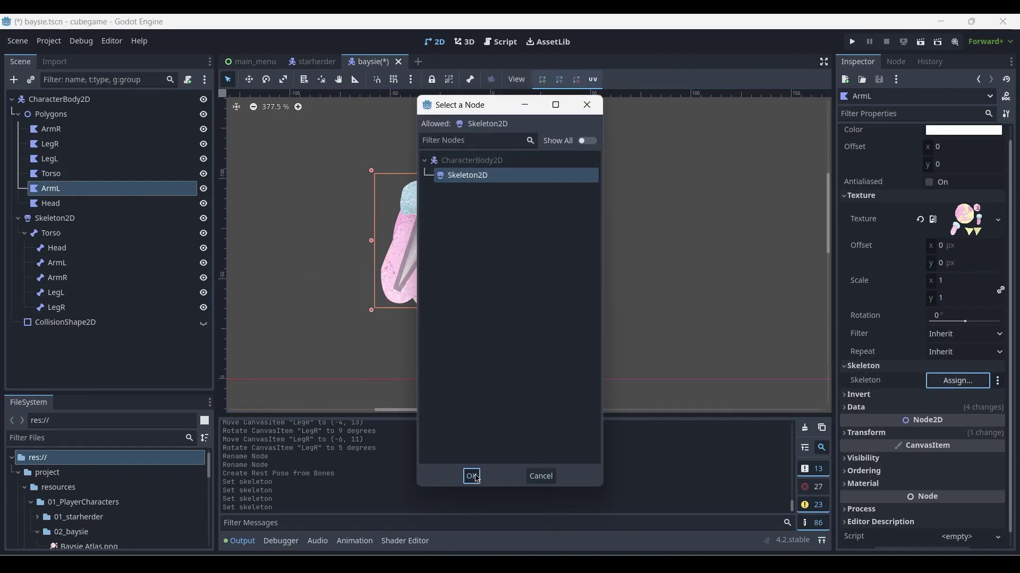
pyautogui.click(472, 474)
pyautogui.click(51, 204)
pyautogui.click(863, 381)
pyautogui.click(958, 397)
pyautogui.click(464, 175)
pyautogui.click(471, 474)
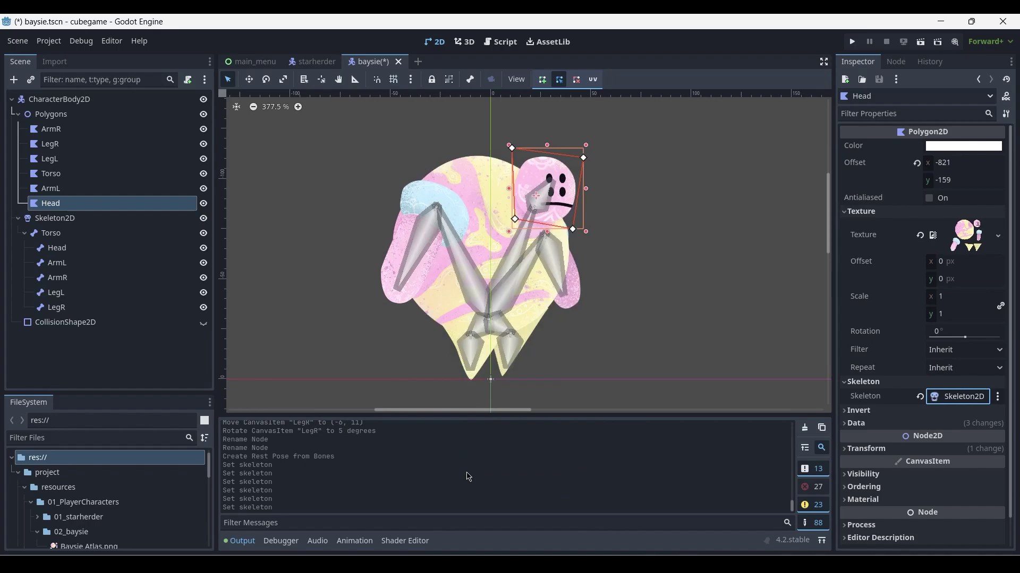
pyautogui.click(285, 262)
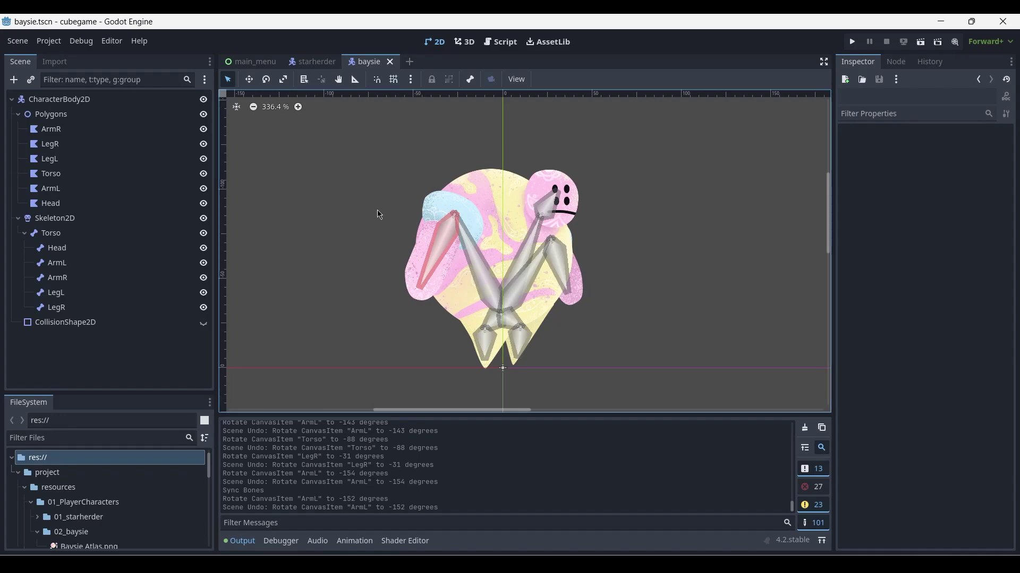
pyautogui.press('e')
pyautogui.moveTo(460, 217); pyautogui.dragTo(489, 217)
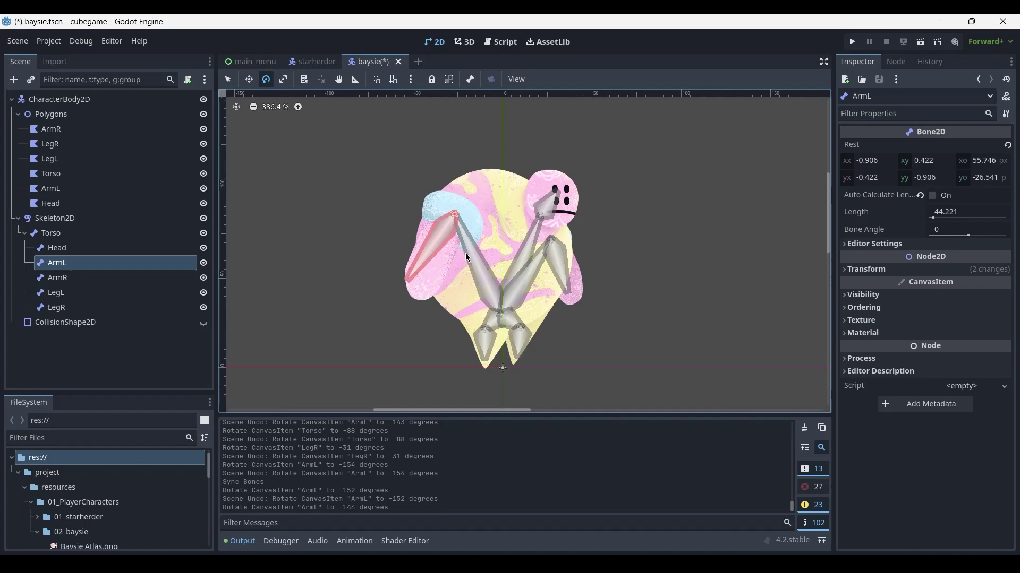
pyautogui.hotkey('ctrl', 'z')
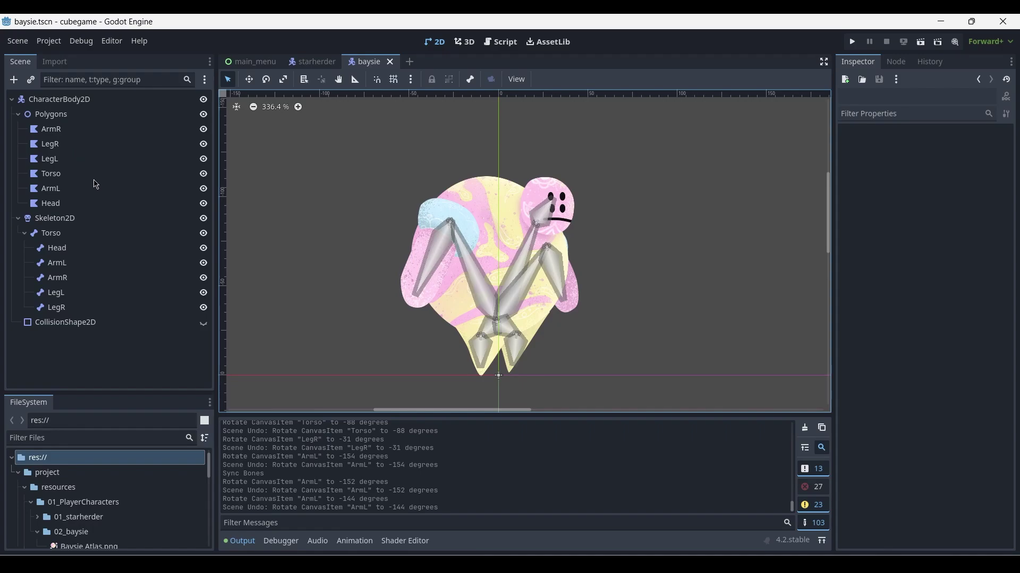
# - Open the LegR polygon's UV editor and sync the six Skeleton2D bones to it
pyautogui.click(58, 146)
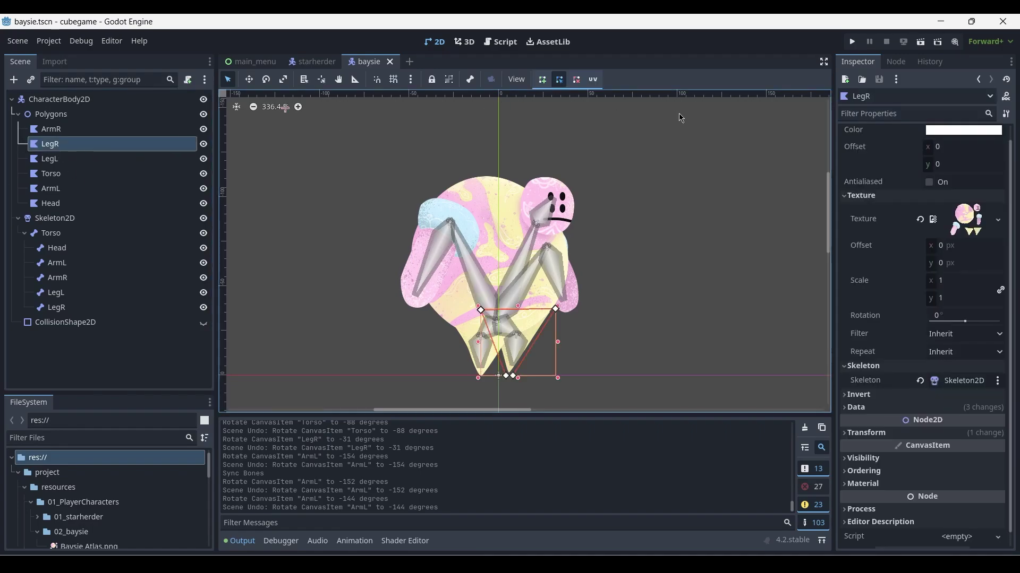
pyautogui.click(594, 80)
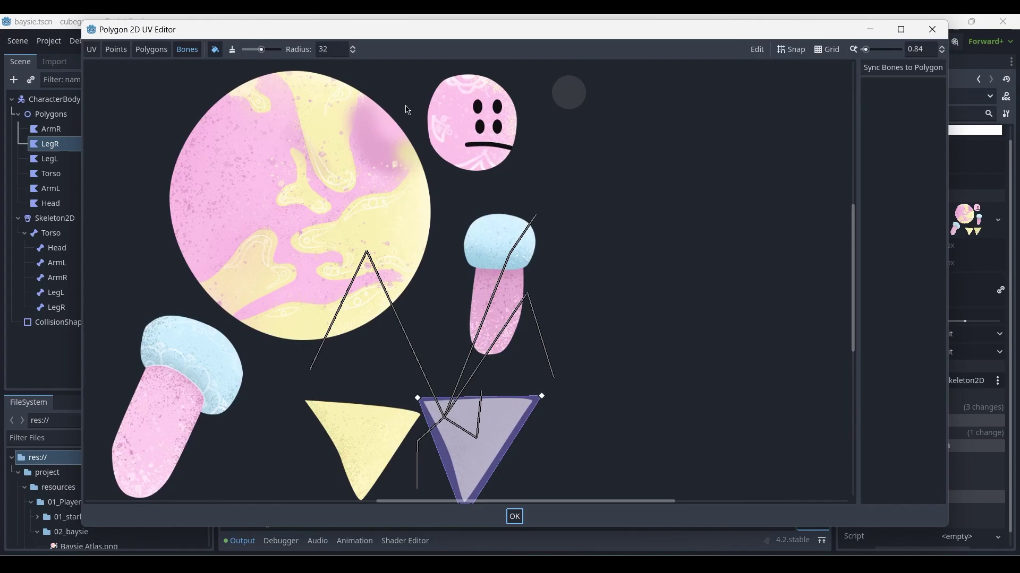
pyautogui.scroll(-1, 493, 210)
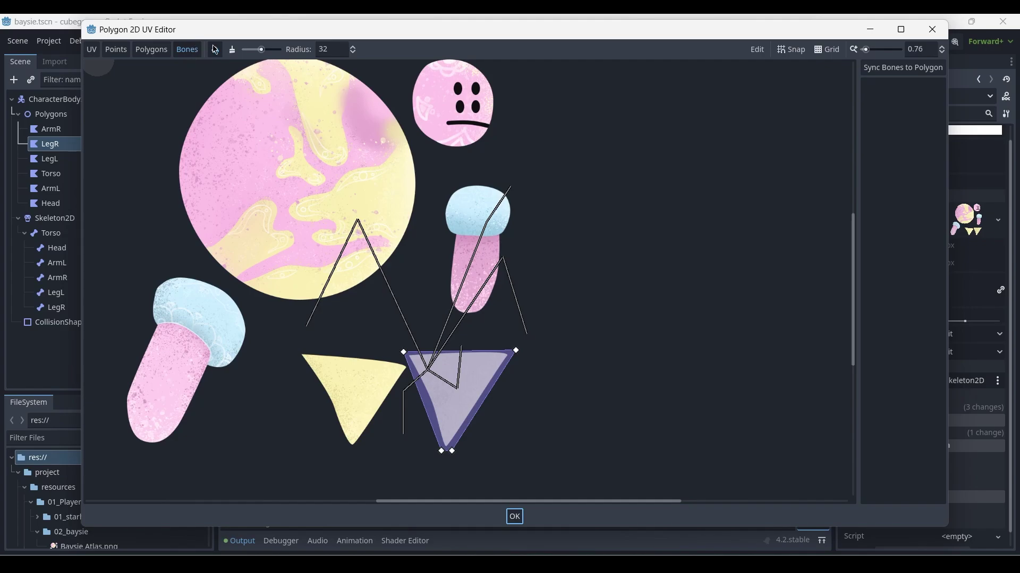
pyautogui.scroll(-1, 435, 223)
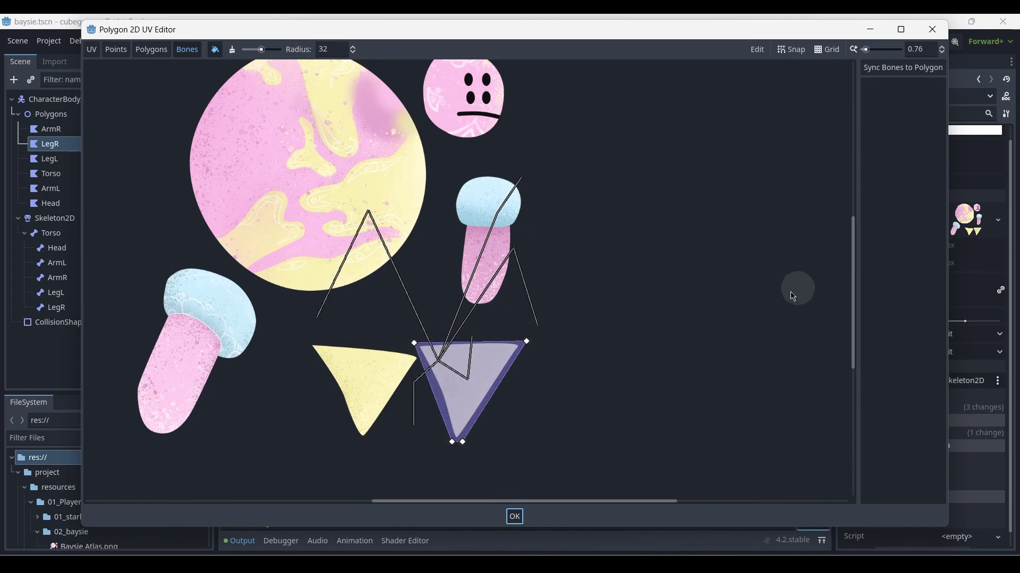
pyautogui.moveTo(488, 236); pyautogui.dragTo(511, 221, button='middle')
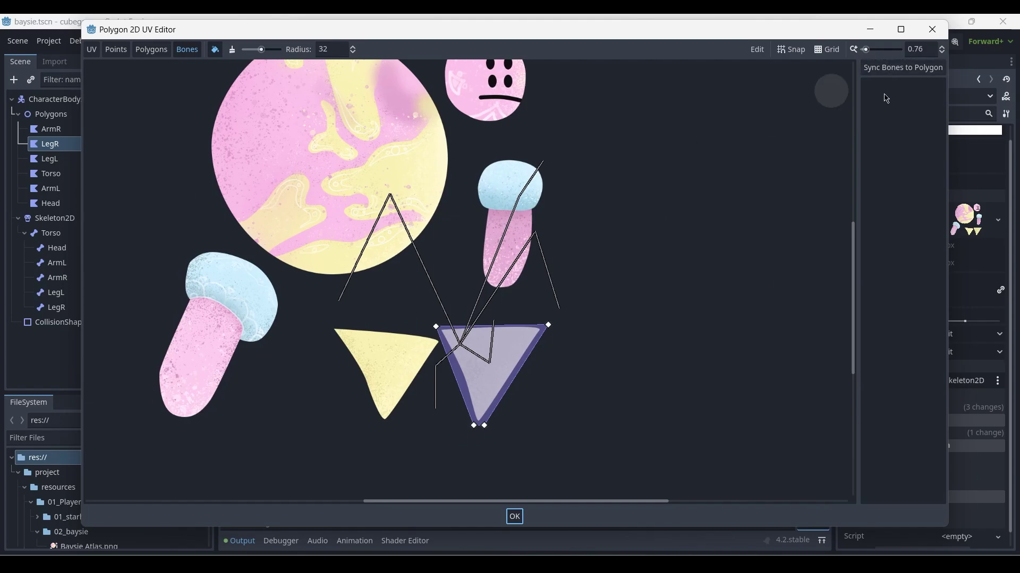
pyautogui.click(899, 72)
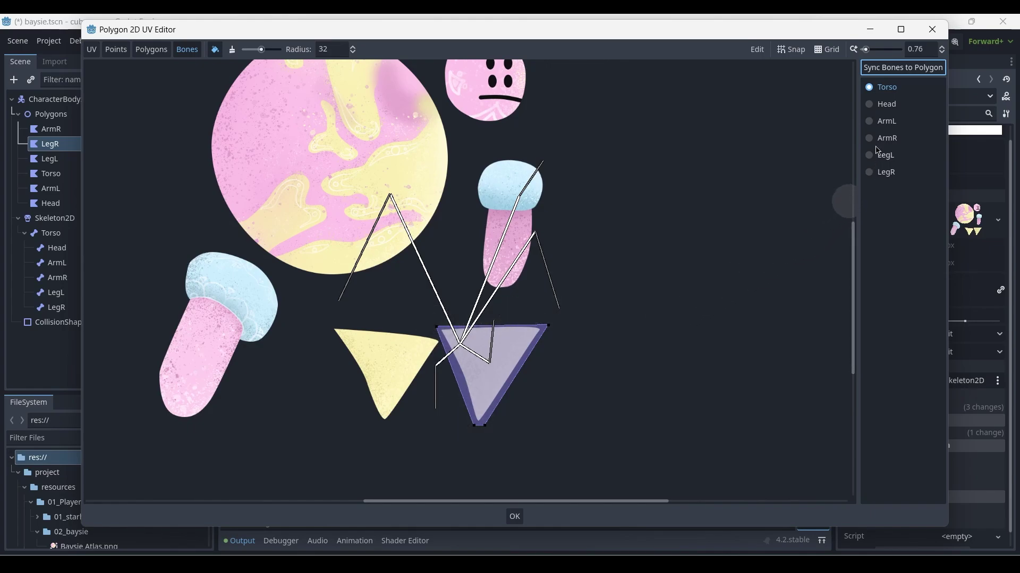
# - Paint full-strength LegR bone weight onto the right leg's vertices with radius 39 and apply
pyautogui.click(896, 175)
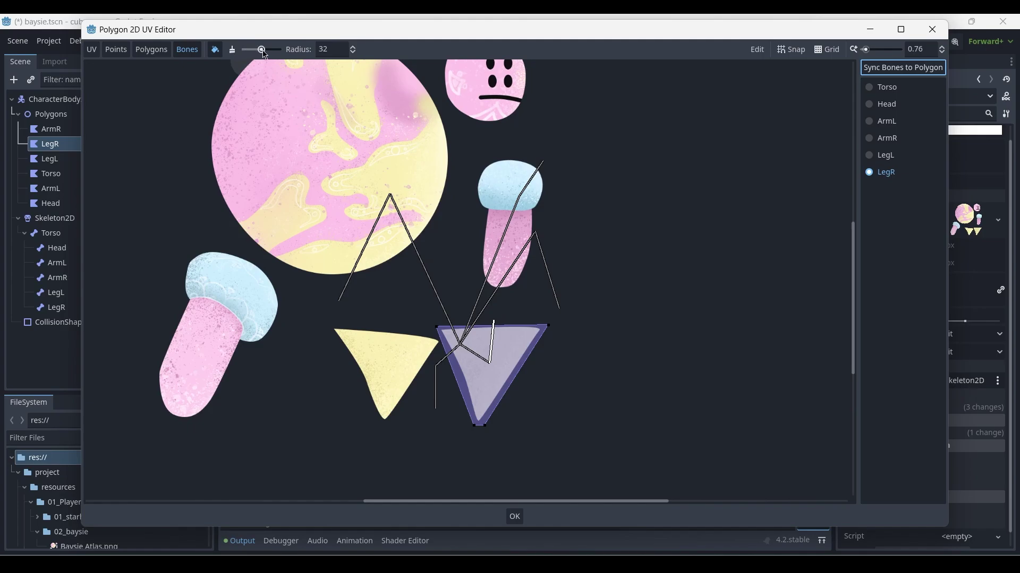
pyautogui.moveTo(265, 55)
pyautogui.mouseDown()
pyautogui.moveTo(239, 54)
pyautogui.moveTo(279, 49)
pyautogui.mouseUp()
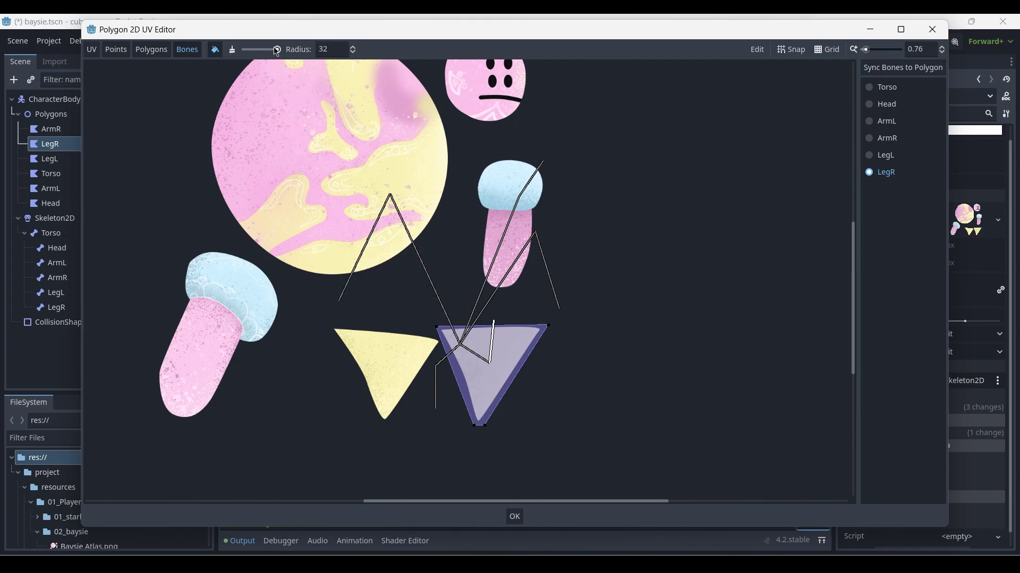
pyautogui.moveTo(276, 52)
pyautogui.mouseDown()
pyautogui.moveTo(233, 54)
pyautogui.moveTo(280, 52)
pyautogui.mouseUp()
pyautogui.click(232, 49)
pyautogui.click(210, 51)
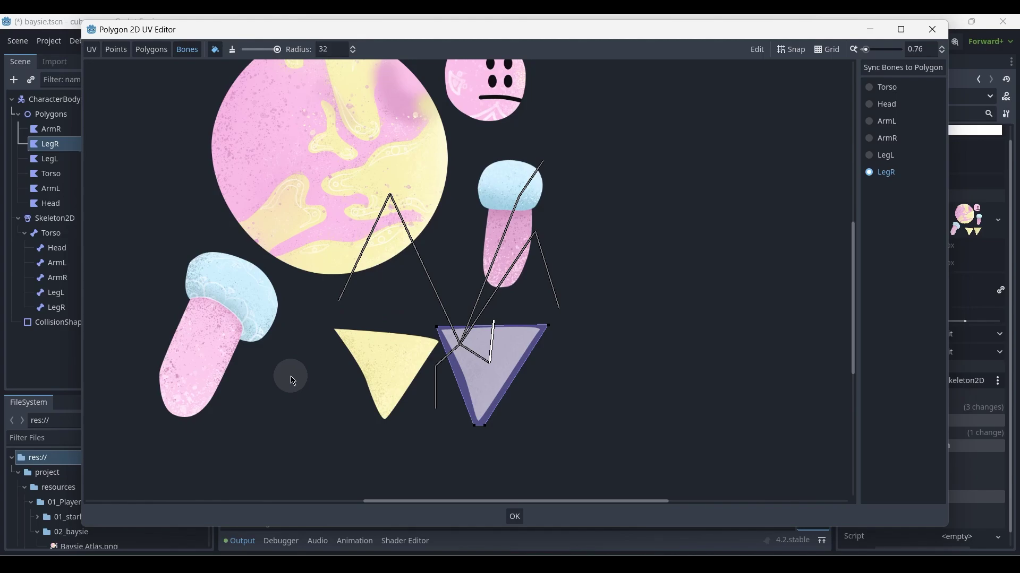
pyautogui.click(354, 47)
pyautogui.click(354, 47)
pyautogui.click(354, 47)
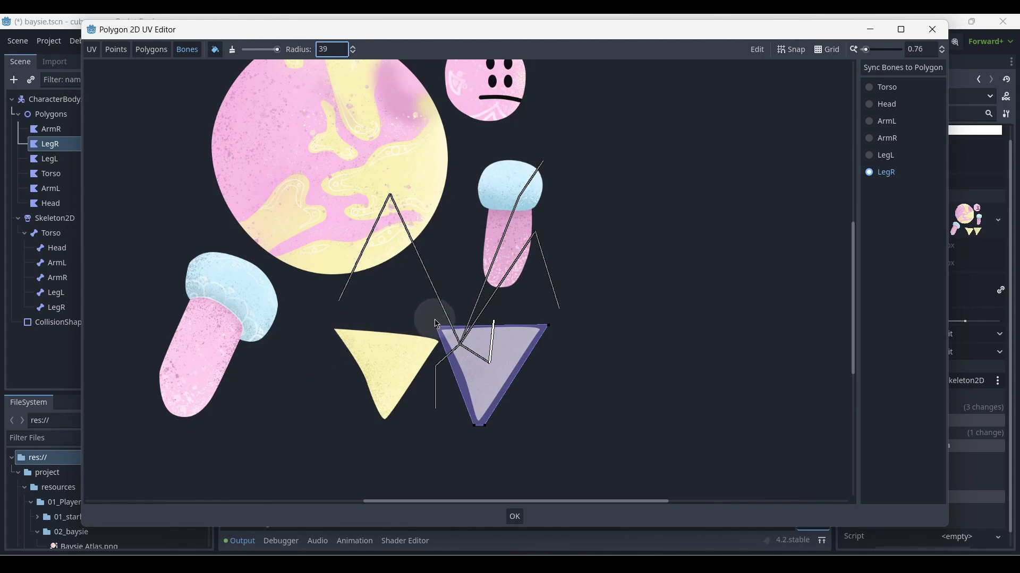
pyautogui.moveTo(437, 324)
pyautogui.mouseDown()
pyautogui.moveTo(477, 425)
pyautogui.moveTo(559, 324)
pyautogui.moveTo(435, 323)
pyautogui.mouseUp()
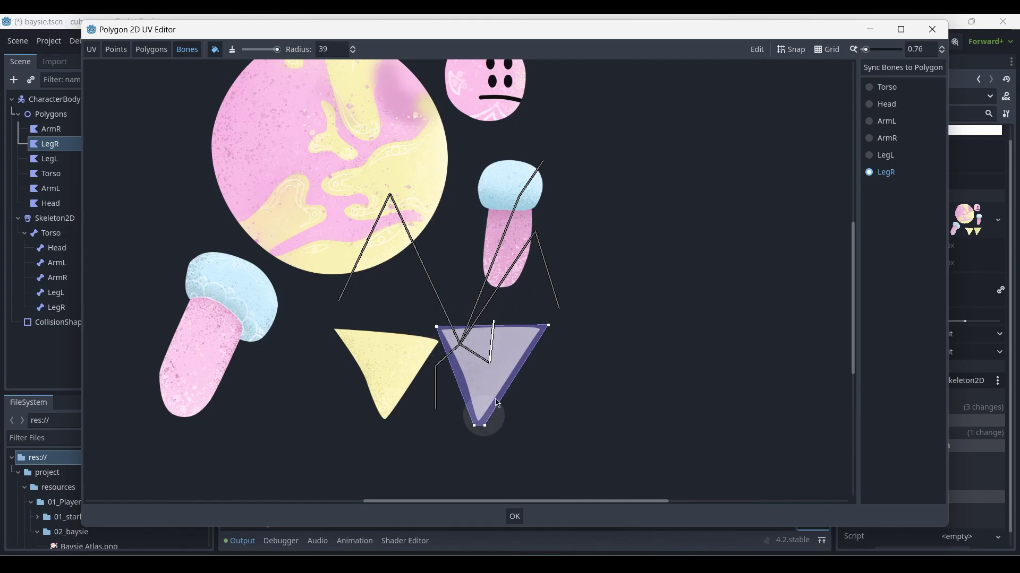
pyautogui.click(515, 517)
# - Test-rotate the LegR bone to confirm the right leg follows, then open UV editing for ArmR
pyautogui.click(638, 345)
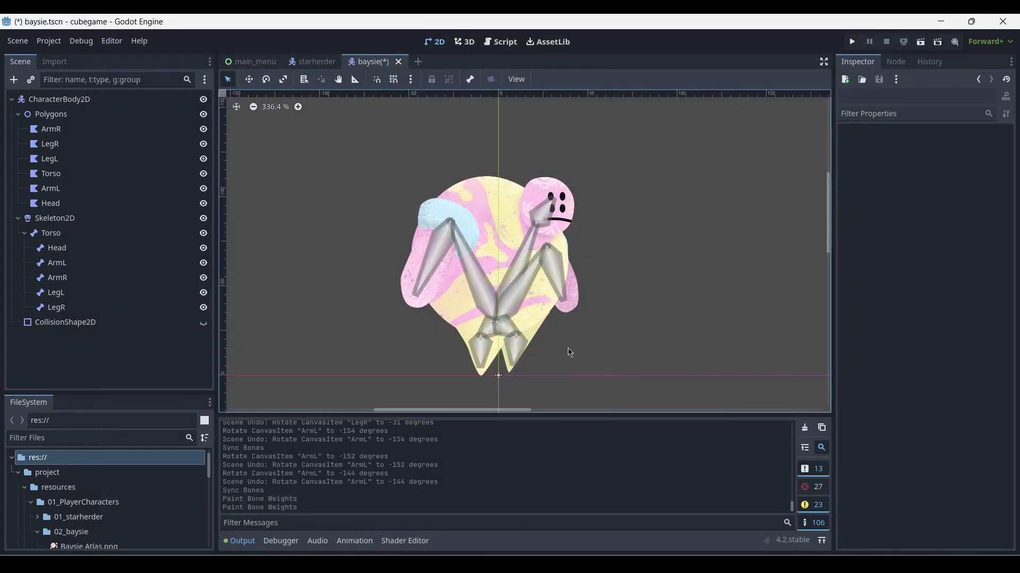
pyautogui.click(517, 334)
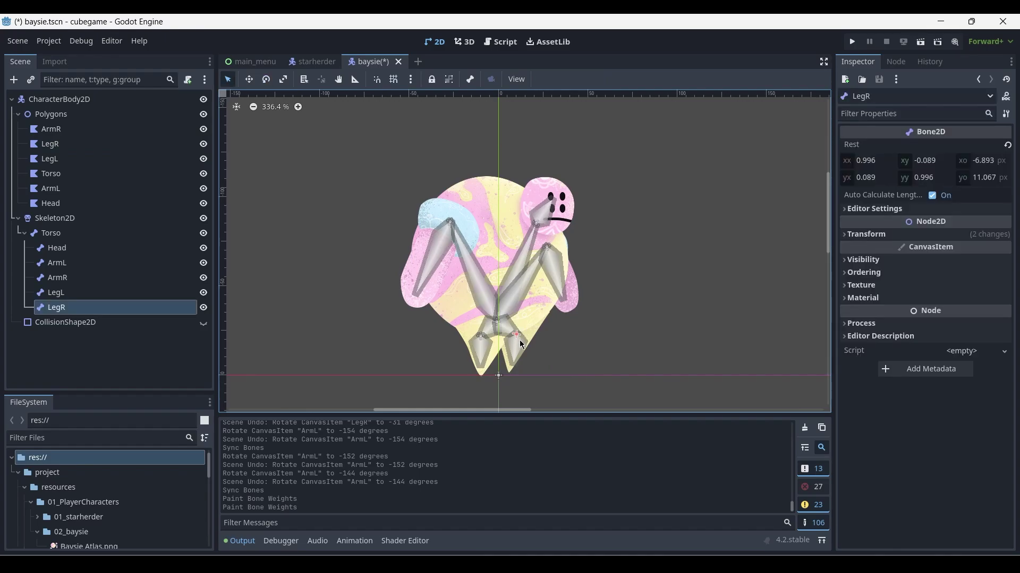
pyautogui.press('e')
pyautogui.moveTo(522, 345); pyautogui.dragTo(574, 353)
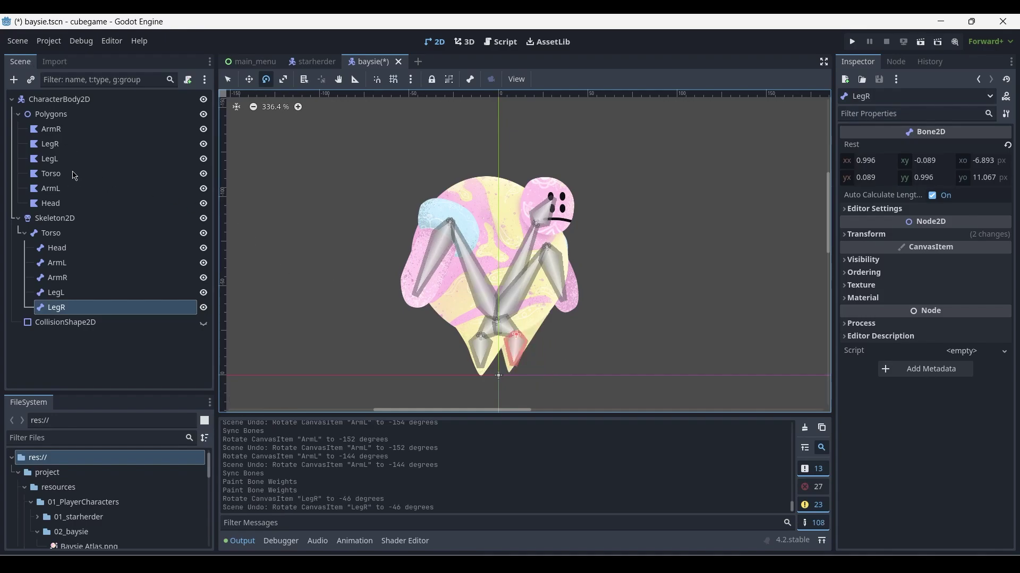
pyautogui.click(54, 131)
pyautogui.click(591, 79)
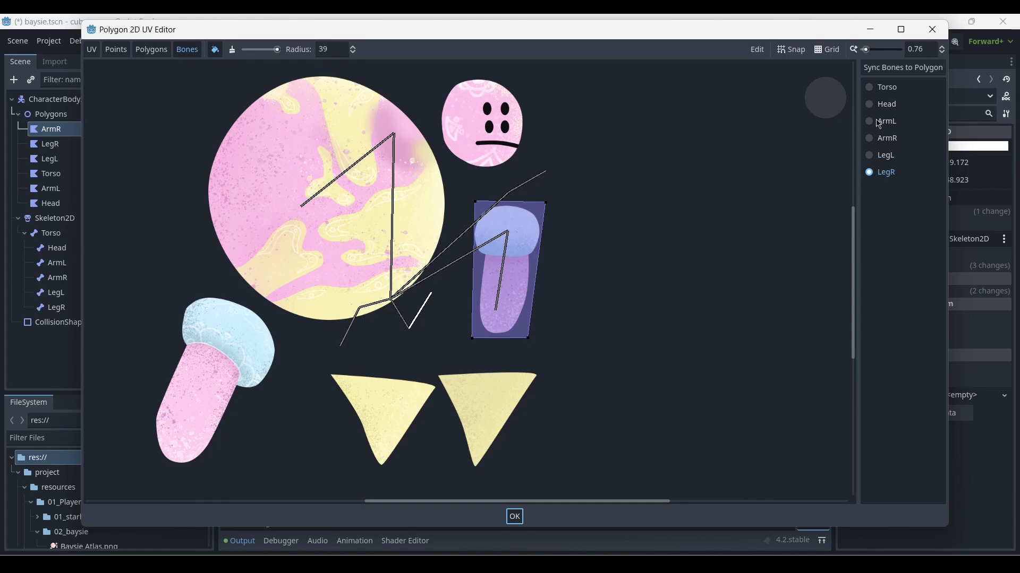
# - Paint ArmR bone weight onto the right arm polygon's corners and confirm with OK
pyautogui.click(871, 140)
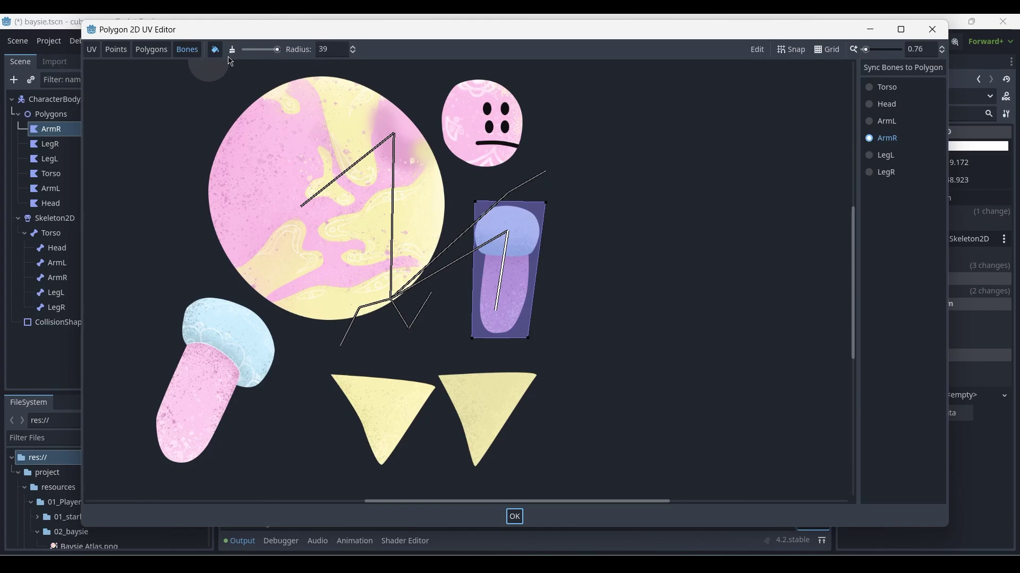
pyautogui.moveTo(458, 231)
pyautogui.mouseDown()
pyautogui.moveTo(474, 191)
pyautogui.moveTo(480, 342)
pyautogui.moveTo(529, 337)
pyautogui.moveTo(529, 182)
pyautogui.mouseUp()
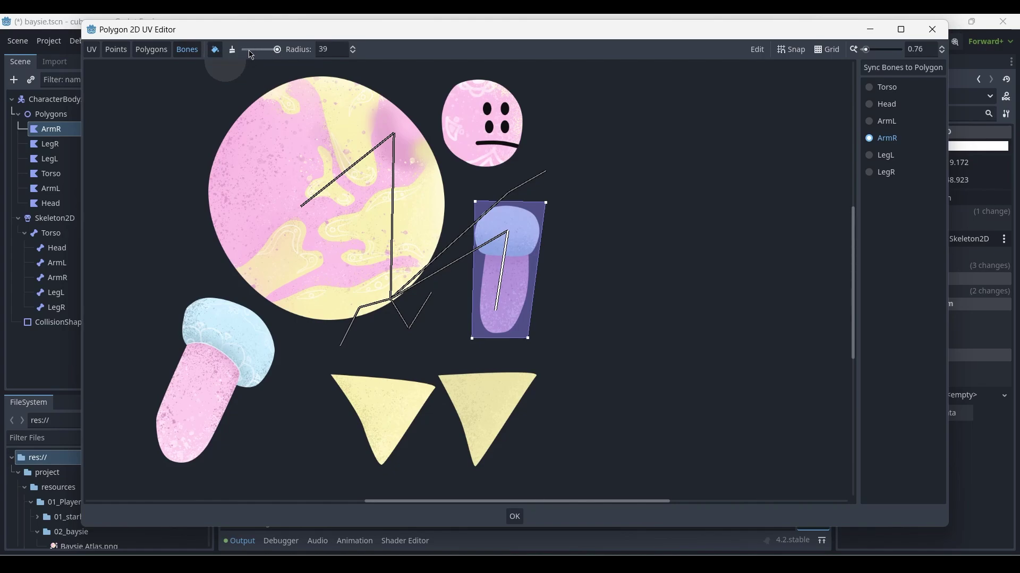
pyautogui.click(515, 516)
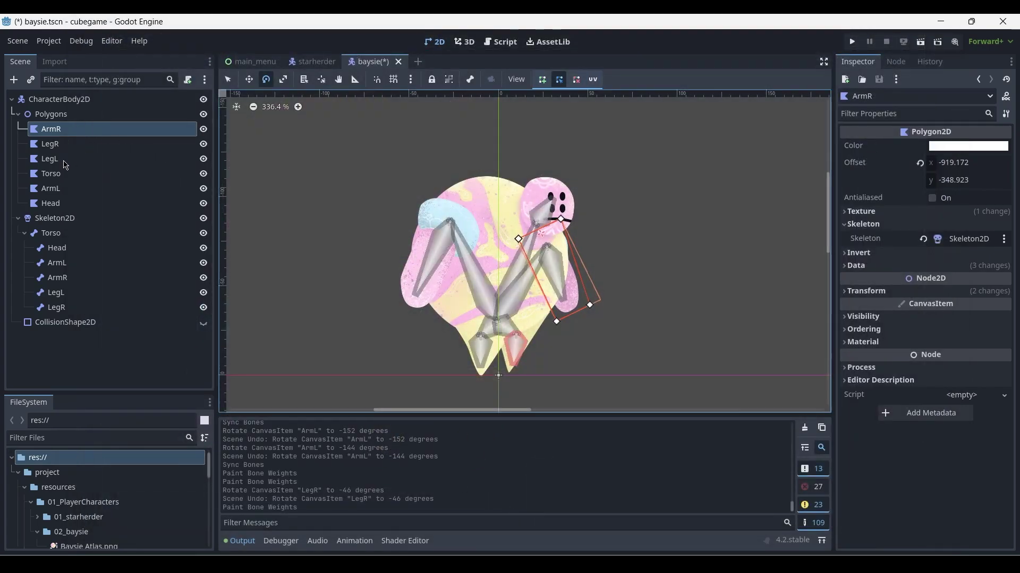
# - Sync the skeleton's bones to the LegL polygon and assign it the LegL bone's weights
pyautogui.click(66, 159)
pyautogui.click(592, 80)
pyautogui.scroll(-2, 489, 312)
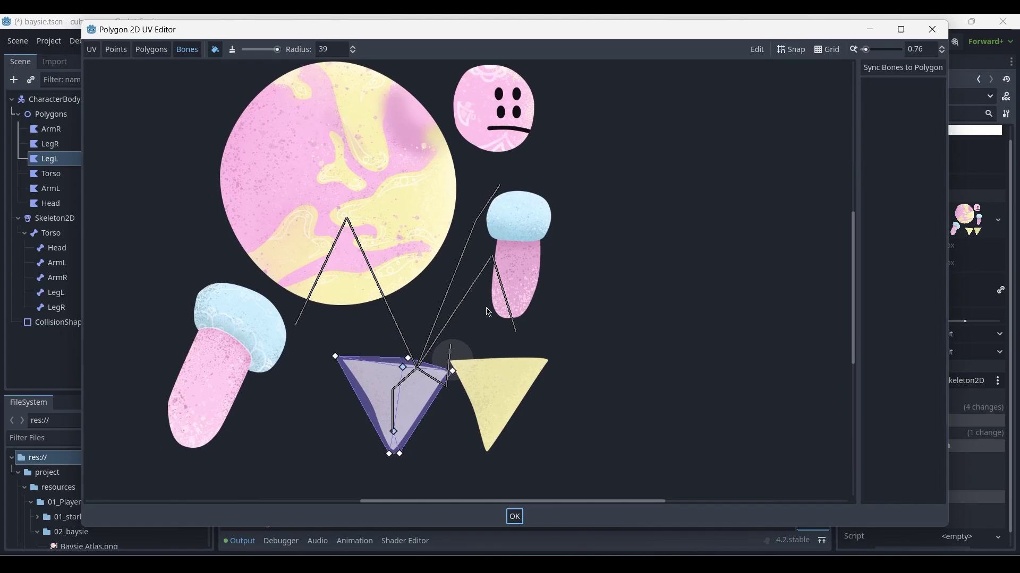
pyautogui.scroll(-1, 490, 313)
pyautogui.click(890, 69)
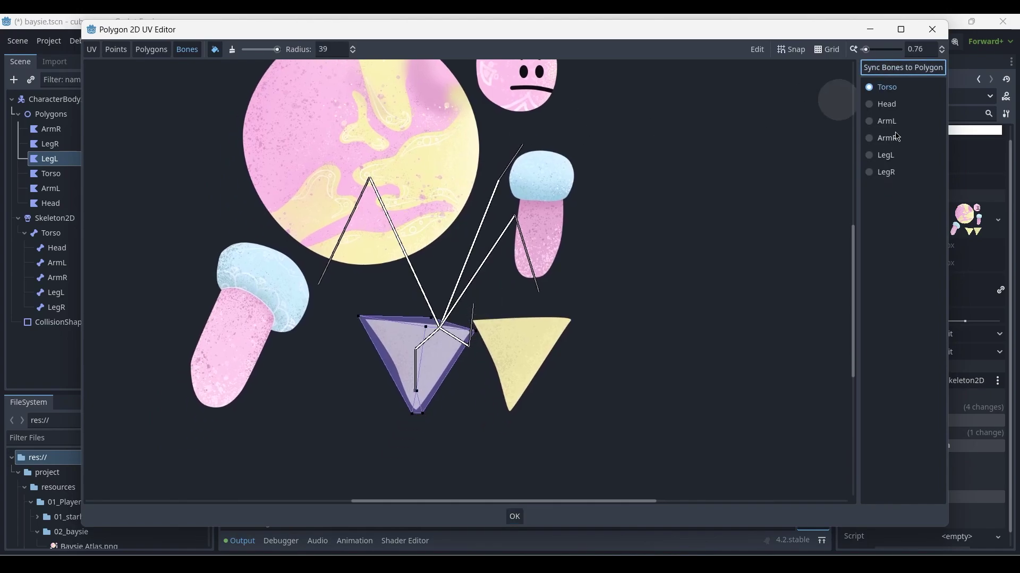
pyautogui.click(870, 172)
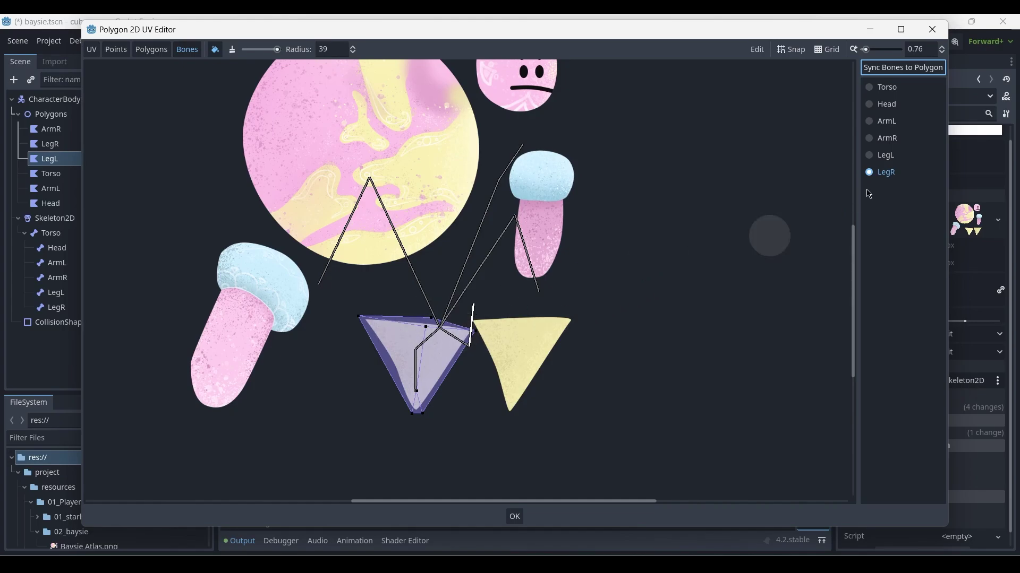
pyautogui.click(870, 155)
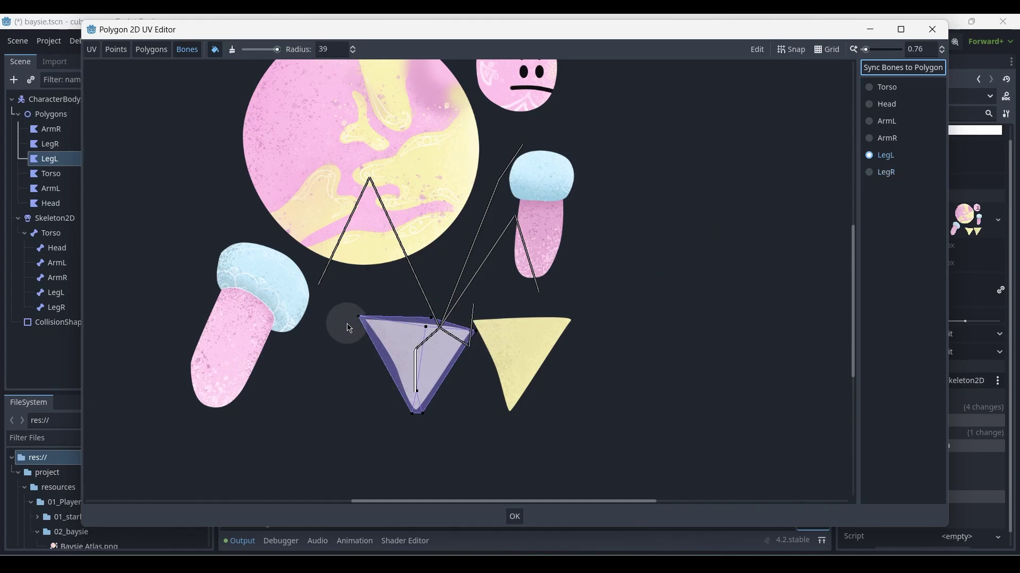
pyautogui.click(512, 524)
# - Sync bones to the Torso polygon and paint Torso weight onto the body
pyautogui.click(74, 175)
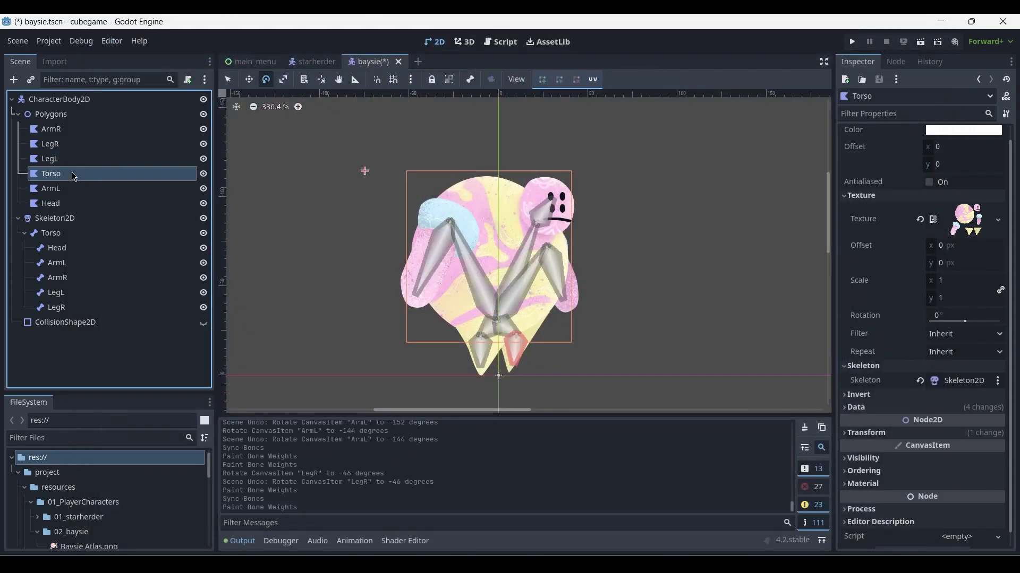
pyautogui.click(600, 83)
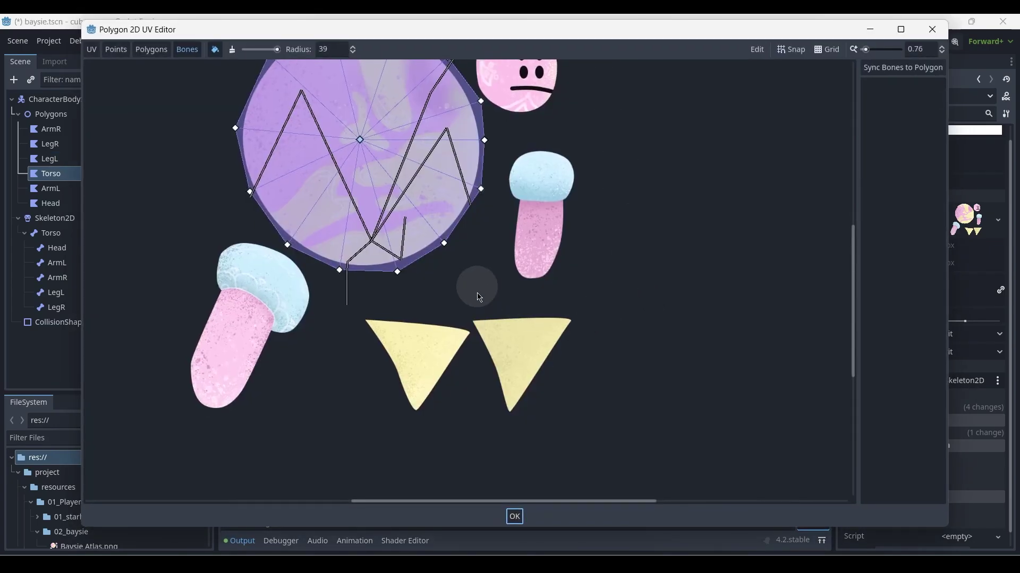
pyautogui.moveTo(478, 285); pyautogui.dragTo(549, 375, button='middle')
pyautogui.click(903, 68)
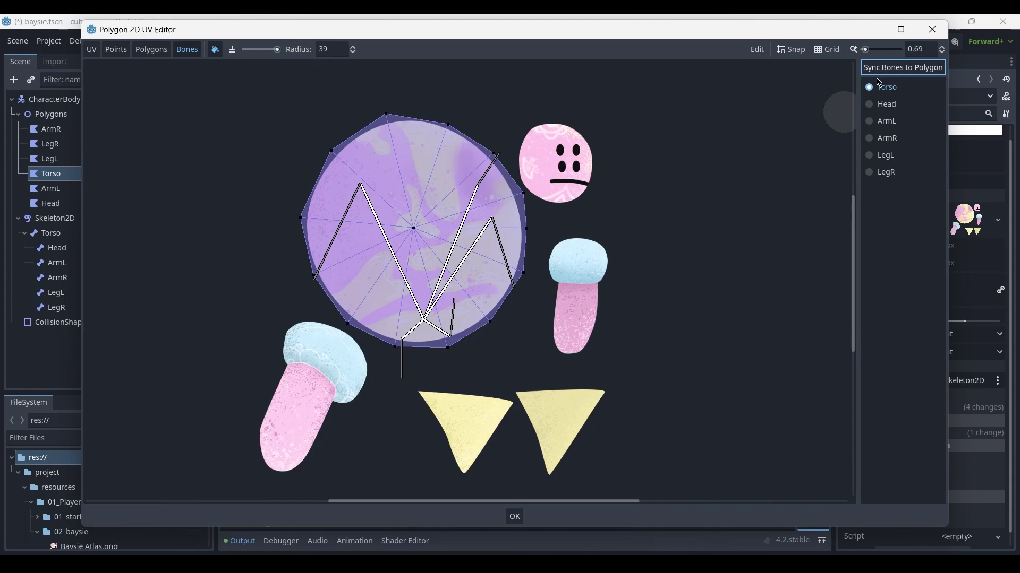
pyautogui.moveTo(395, 114)
pyautogui.mouseDown()
pyautogui.moveTo(318, 146)
pyautogui.moveTo(308, 211)
pyautogui.moveTo(354, 317)
pyautogui.moveTo(405, 275)
pyautogui.moveTo(445, 332)
pyautogui.moveTo(430, 277)
pyautogui.moveTo(510, 197)
pyautogui.mouseUp()
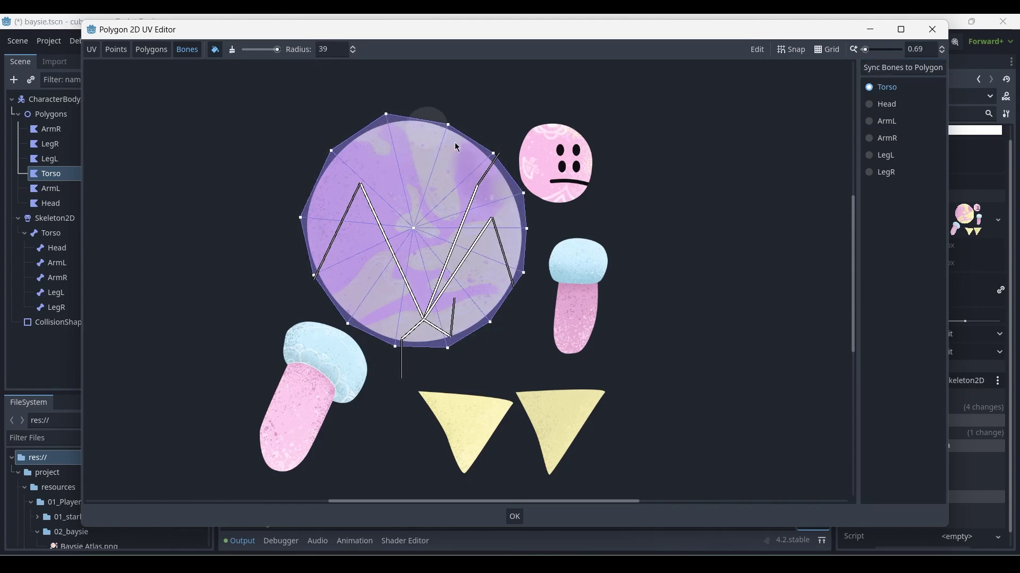
pyautogui.click(520, 526)
# - Sync bones to the ArmL polygon and paint ArmL weight along the left arm
pyautogui.click(107, 190)
pyautogui.click(593, 79)
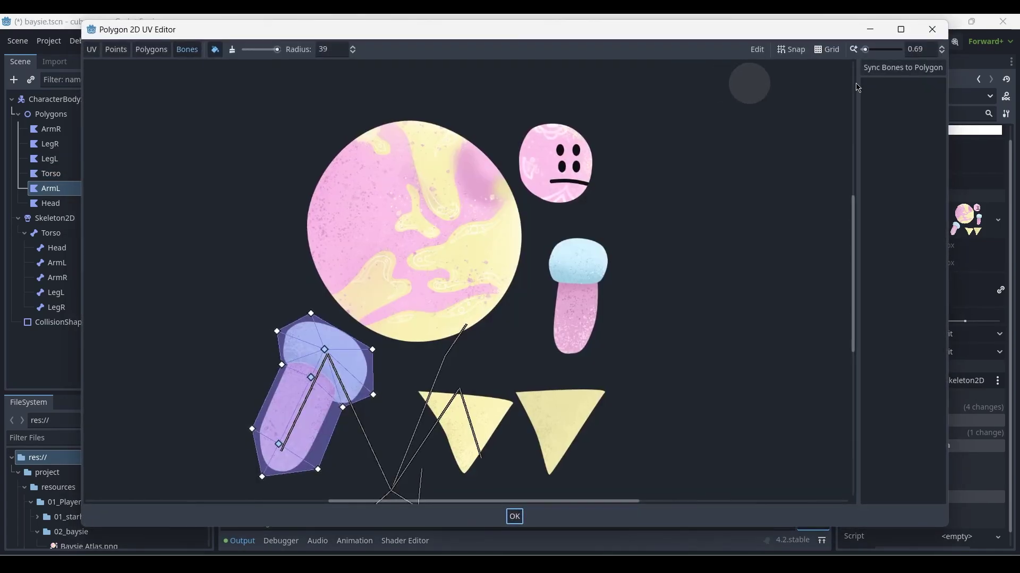
pyautogui.click(903, 67)
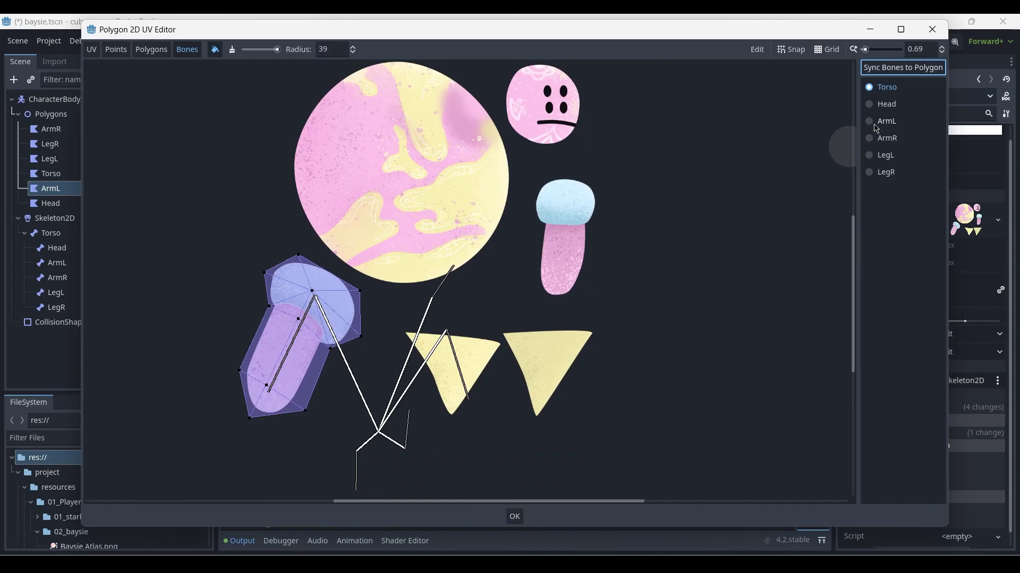
pyautogui.click(885, 122)
pyautogui.moveTo(296, 240)
pyautogui.mouseDown()
pyautogui.moveTo(250, 326)
pyautogui.moveTo(267, 431)
pyautogui.mouseUp()
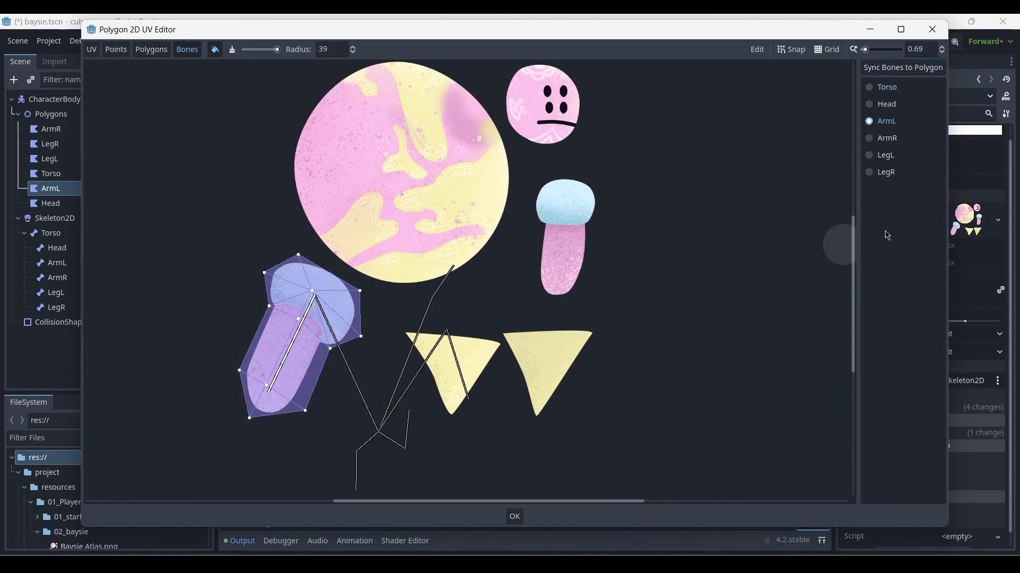
pyautogui.click(515, 518)
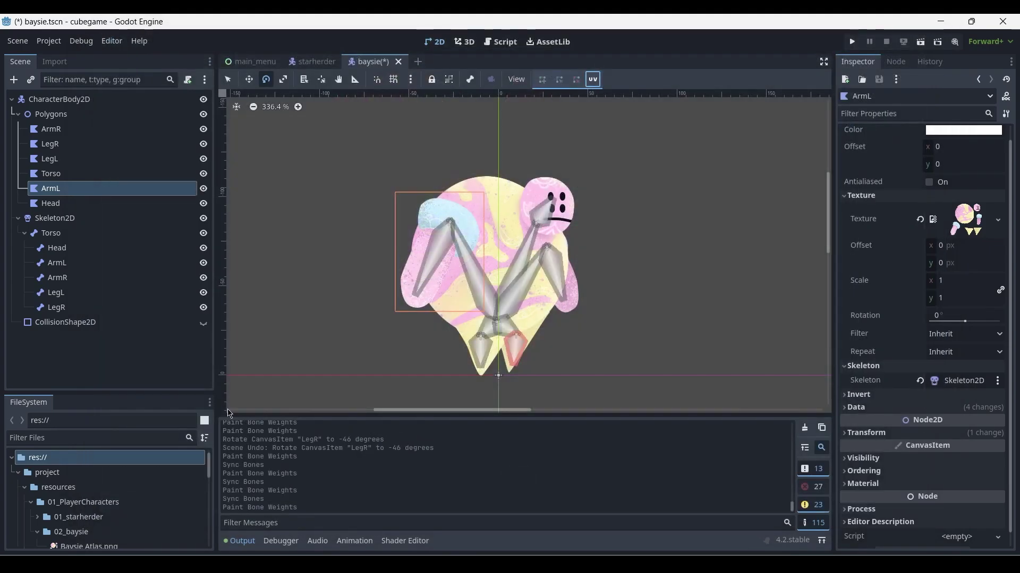
# - Sync the skeleton's bones to the Head polygon and pick the Head bone for painting
pyautogui.click(84, 203)
pyautogui.click(594, 80)
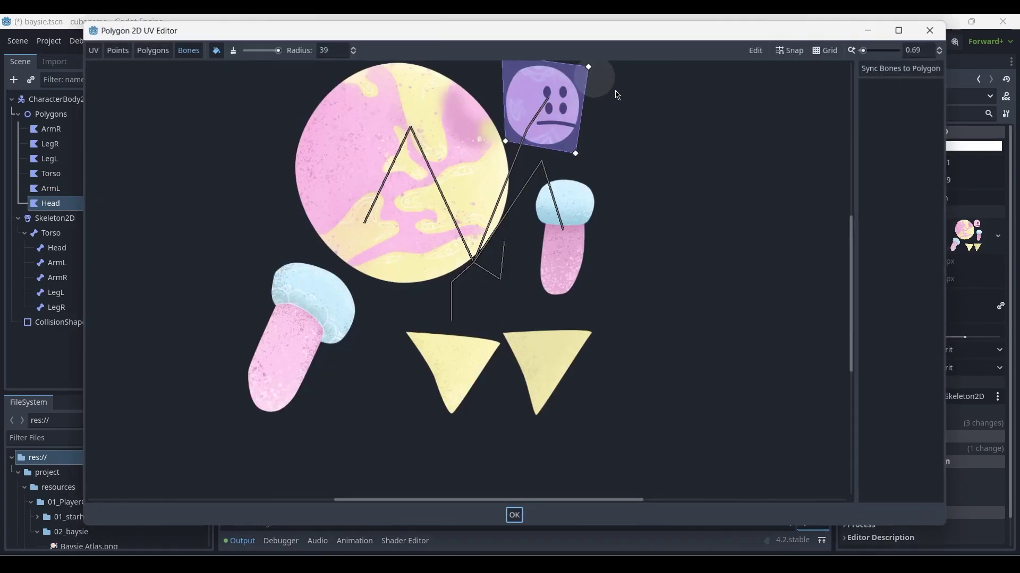
pyautogui.click(907, 69)
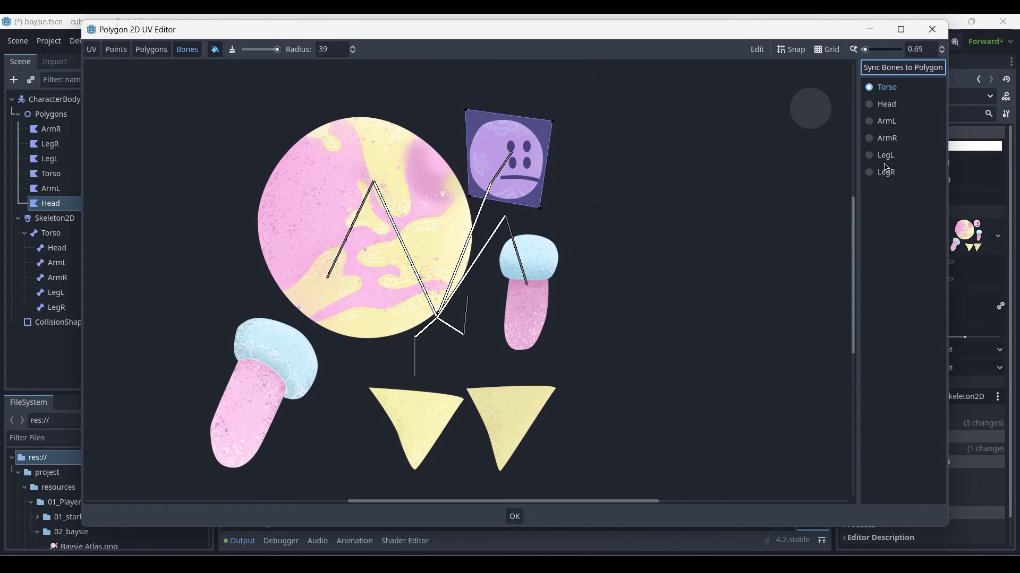
pyautogui.click(881, 104)
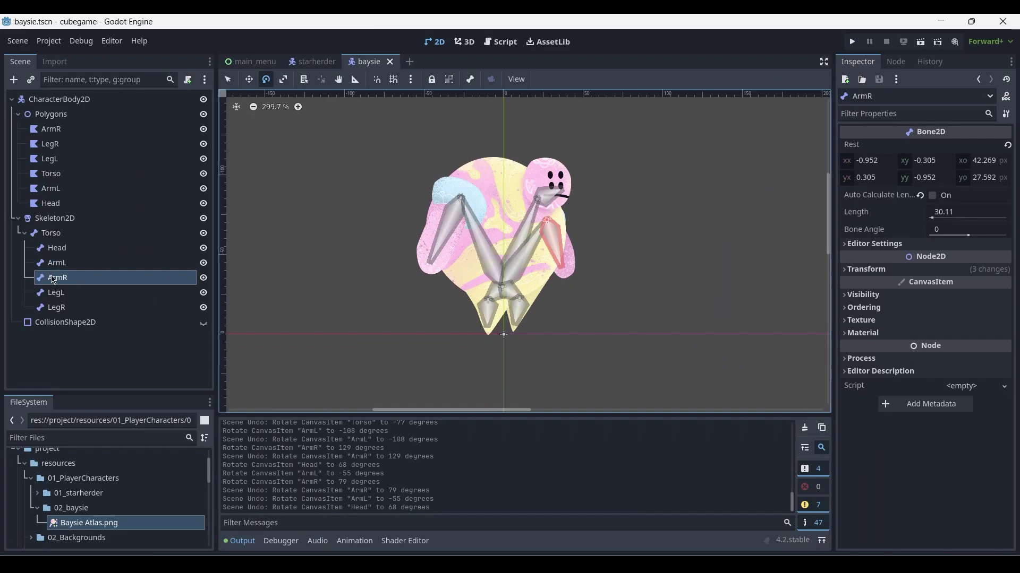
# - Rotate the ArmL bone to swing the left arm out to the left
pyautogui.press('q')
pyautogui.click(458, 202)
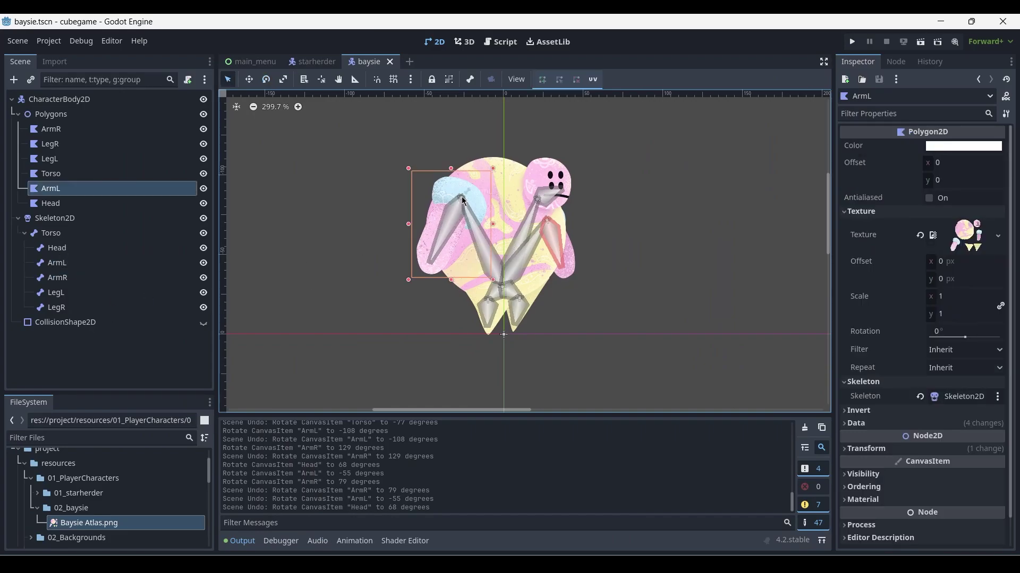
pyautogui.click(463, 198)
pyautogui.press('e')
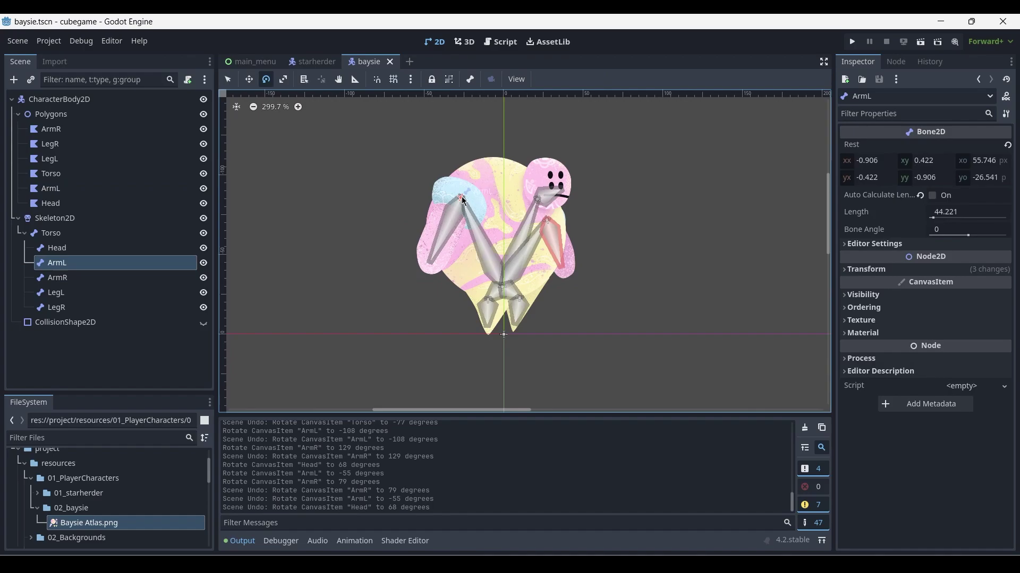
pyautogui.moveTo(465, 202); pyautogui.dragTo(527, 210)
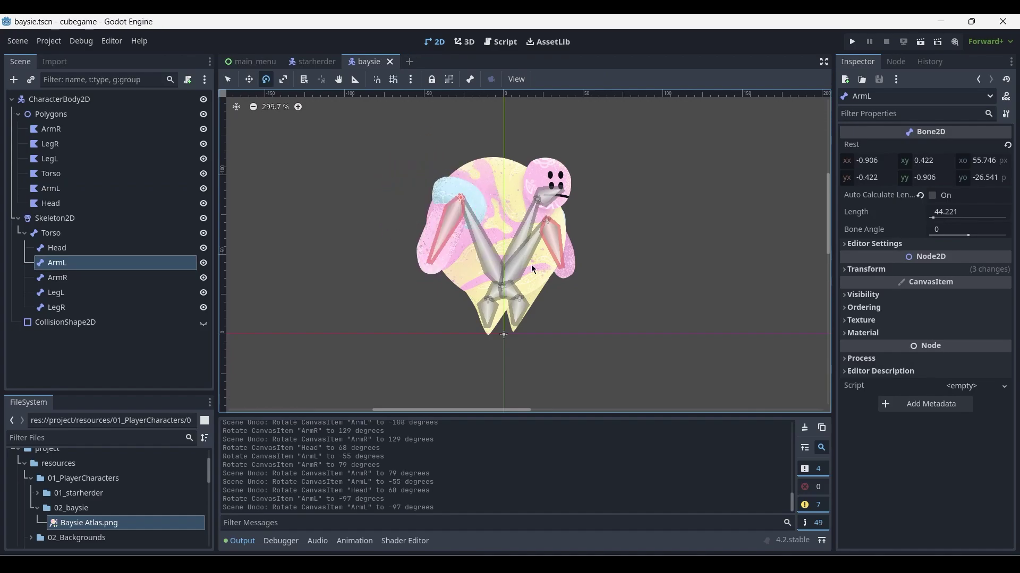
pyautogui.press('q')
pyautogui.click(537, 203)
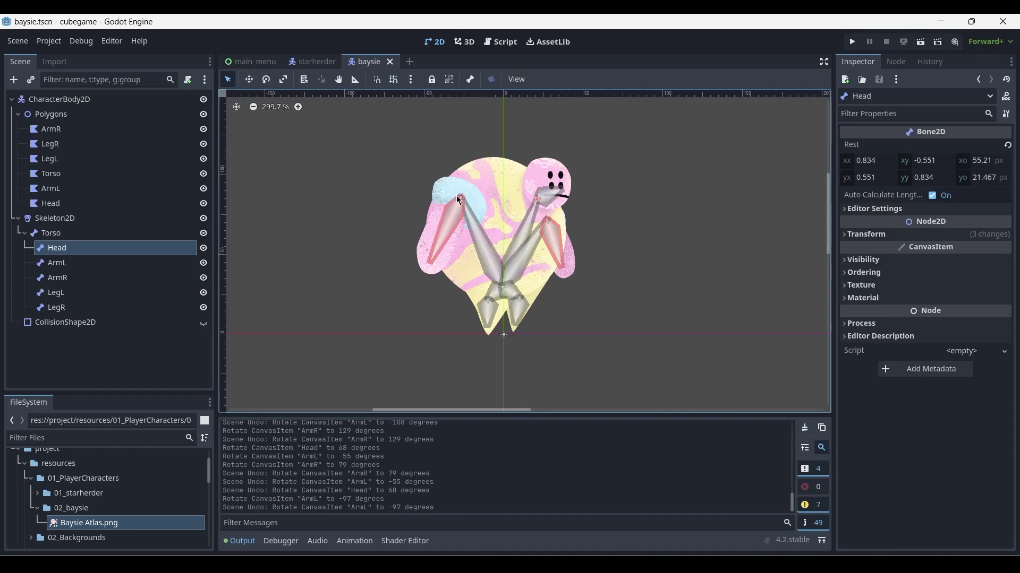
pyautogui.click(457, 196)
pyautogui.press('e')
pyautogui.moveTo(461, 199); pyautogui.dragTo(569, 224)
pyautogui.press('q')
# - Try rotating the Head bone and rotating and moving the right arm bone
pyautogui.click(537, 199)
pyautogui.press('e')
pyautogui.press('q')
pyautogui.click(546, 222)
pyautogui.press('e')
pyautogui.press('w')
pyautogui.press('q')
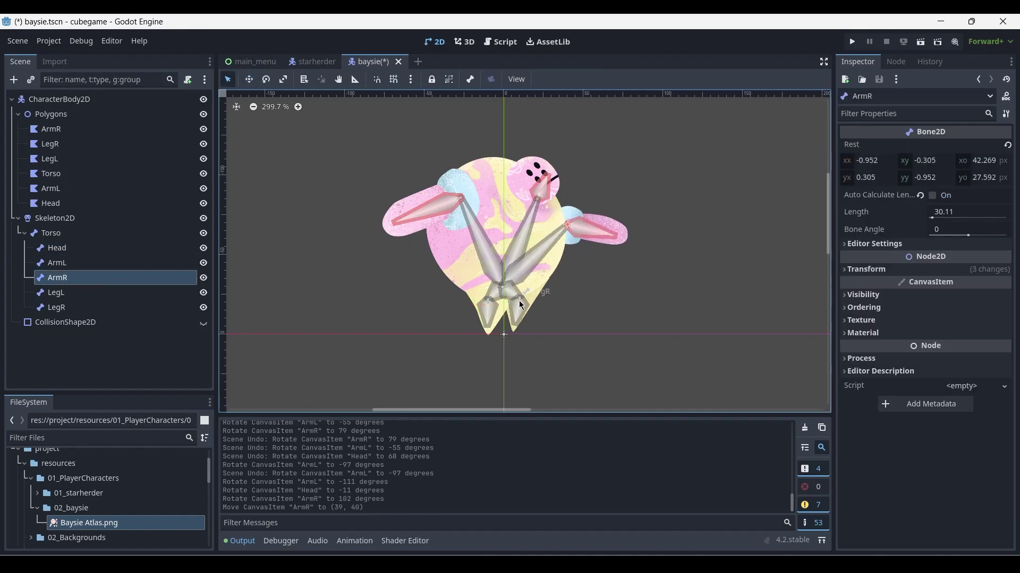
# - Shift the leg bones slightly and squash the Torso bone narrow to scale (1, 0.32)
pyautogui.click(522, 307)
pyautogui.press('w')
pyautogui.moveTo(523, 299)
pyautogui.mouseDown()
pyautogui.moveTo(534, 300)
pyautogui.moveTo(463, 302)
pyautogui.moveTo(528, 294)
pyautogui.moveTo(510, 291)
pyautogui.mouseUp()
pyautogui.press('q')
pyautogui.click(491, 304)
pyautogui.press('w')
pyautogui.click(513, 285)
pyautogui.press('s')
pyautogui.hotkey('ctrl', 'z')
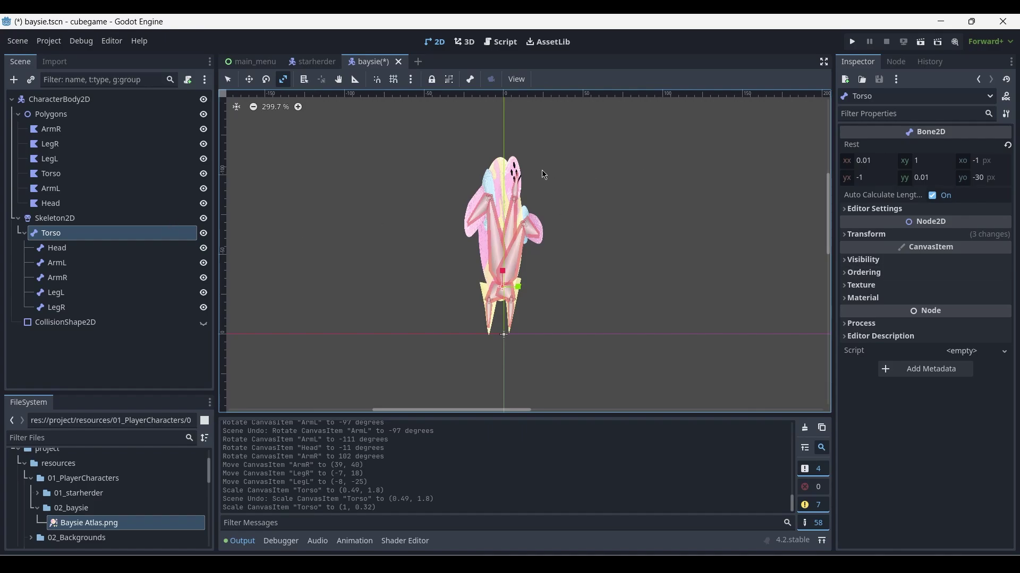
# - Apply Reset to Rest Pose on the Skeleton2D, then clear the selection
pyautogui.click(56, 220)
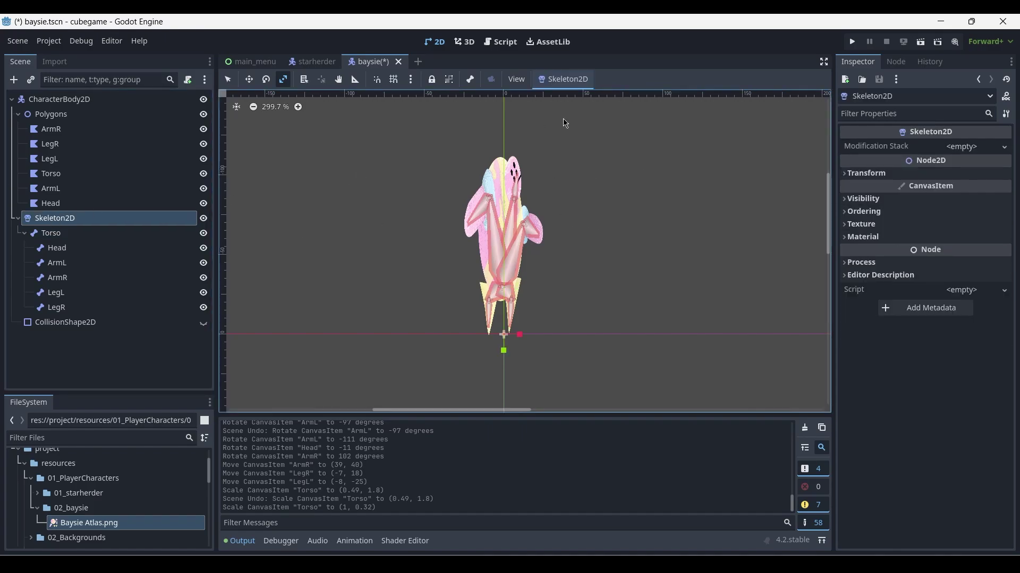
pyautogui.click(564, 80)
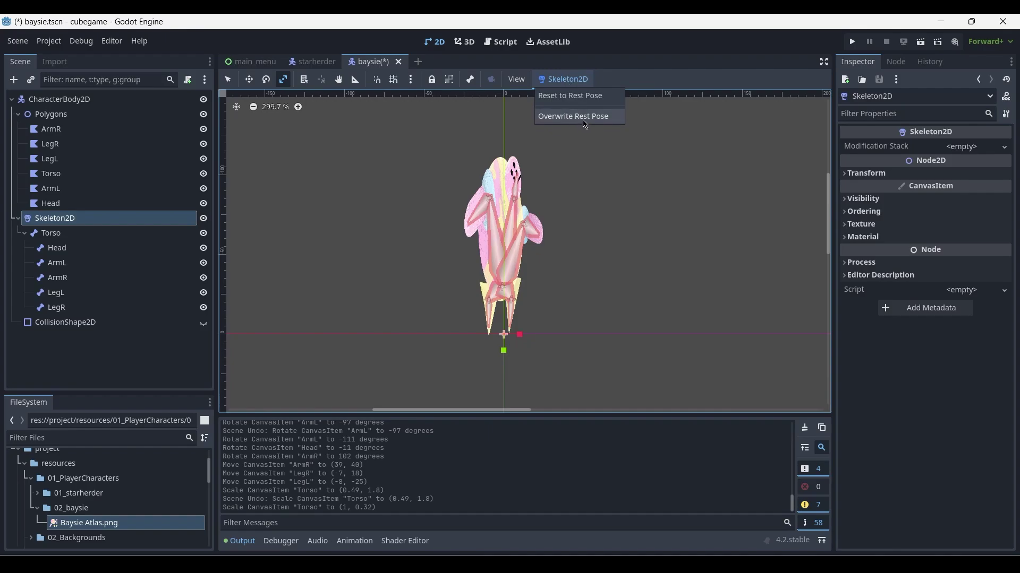
pyautogui.click(589, 96)
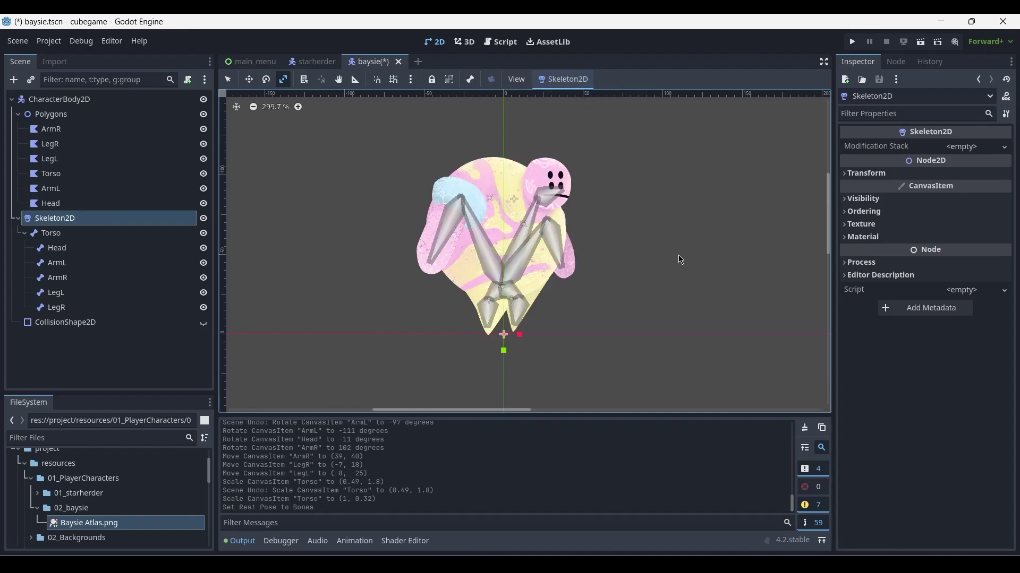
pyautogui.press('q')
pyautogui.click(656, 296)
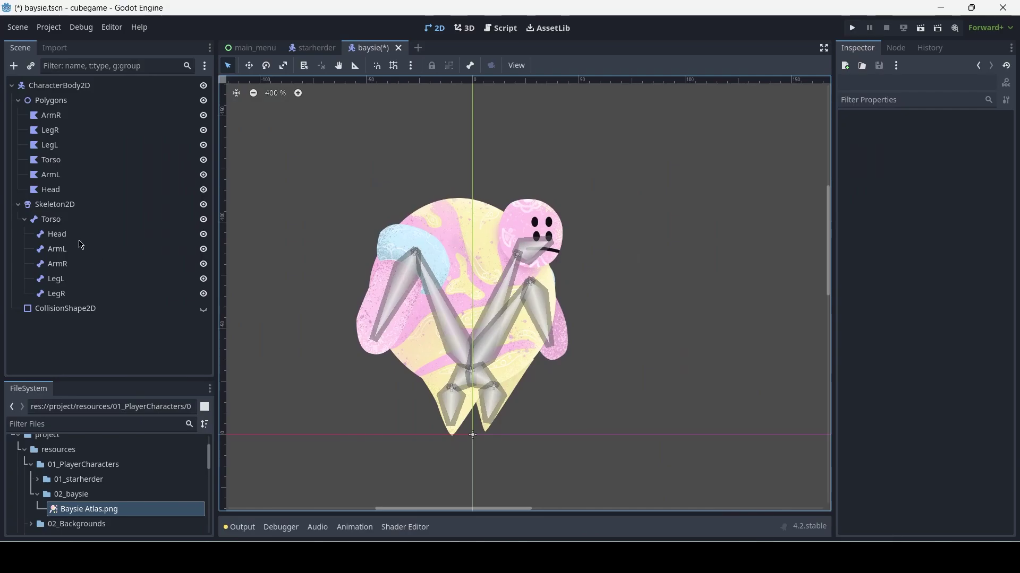
pyautogui.click(64, 234)
pyautogui.click(416, 257)
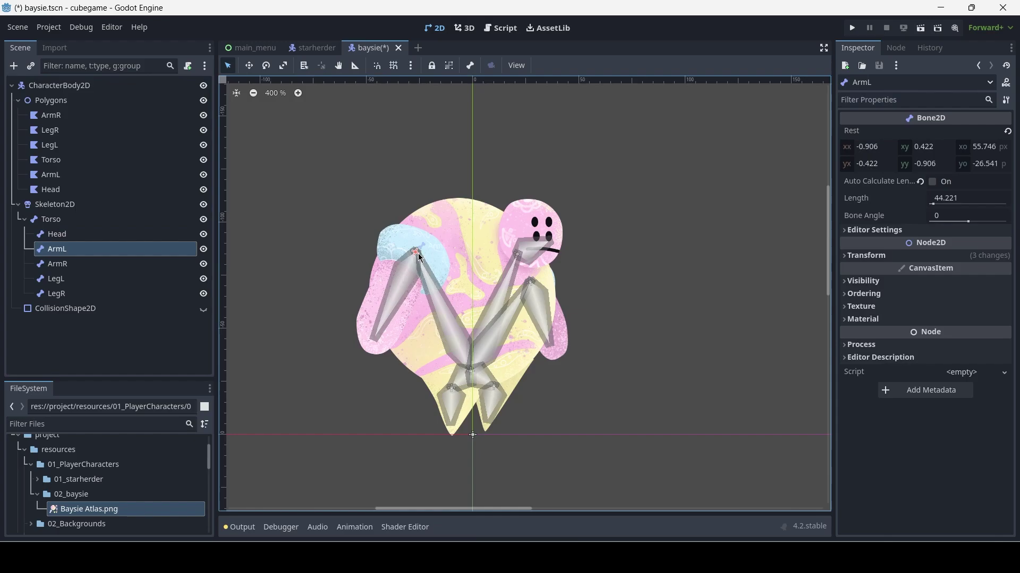
pyautogui.click(68, 223)
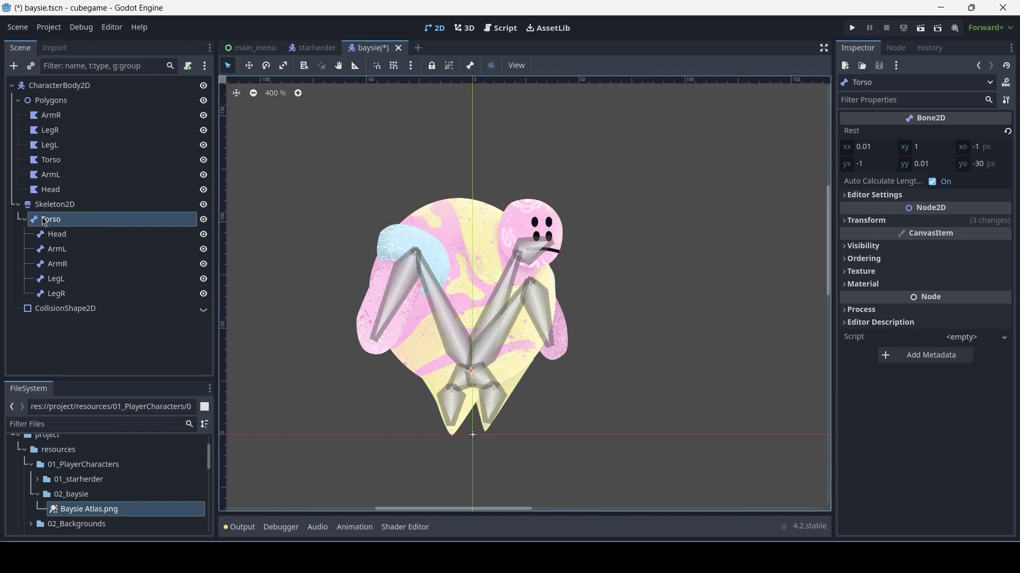
pyautogui.press('e')
pyautogui.press('s')
pyautogui.moveTo(485, 371); pyautogui.dragTo(485, 388)
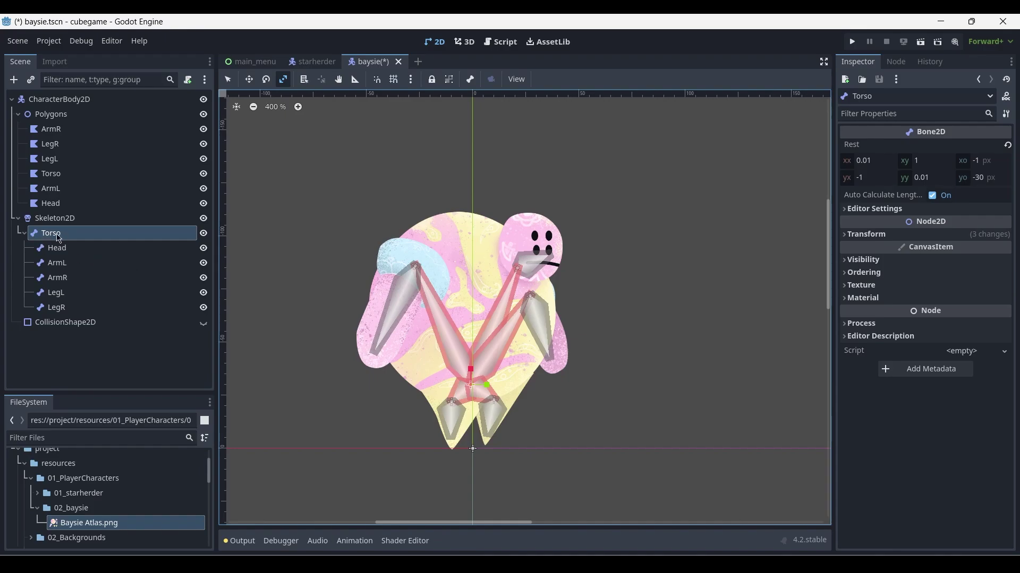
# - Add a child Bone2D under Torso and rename it 'Belly'
pyautogui.hotkey('ctrl', 'a')
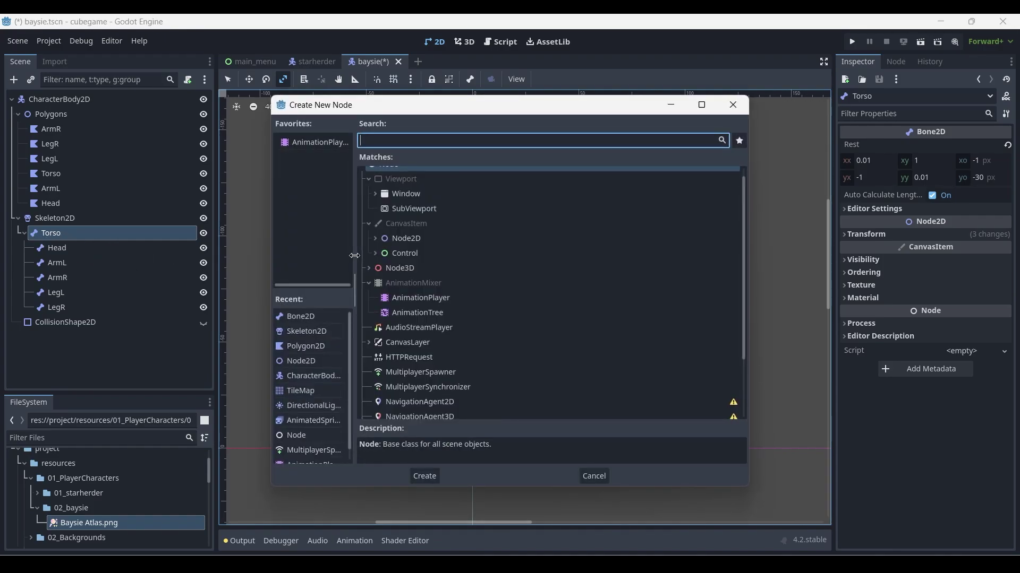
pyautogui.write('bone')
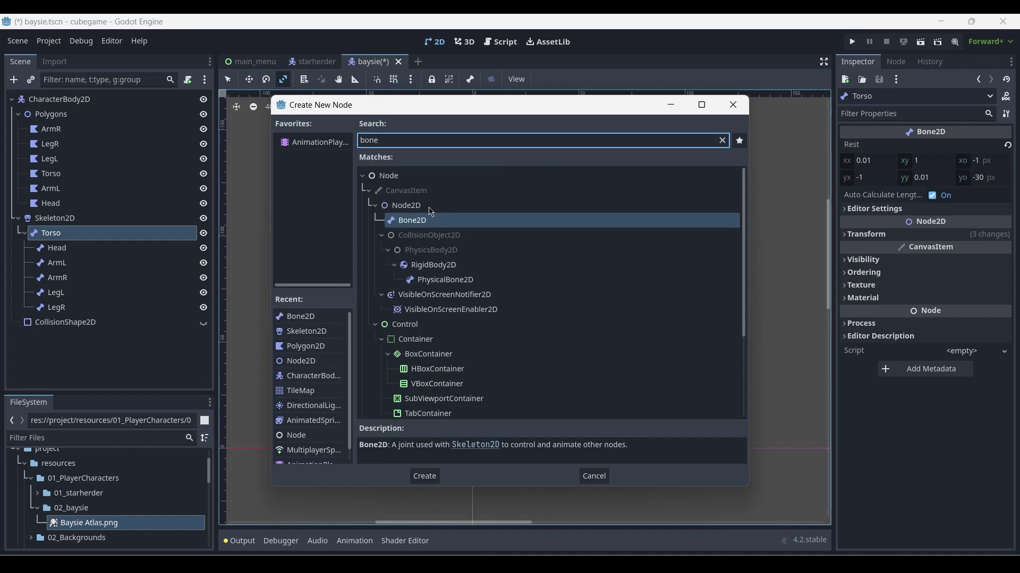
pyautogui.doubleClick(425, 218)
pyautogui.doubleClick(54, 323)
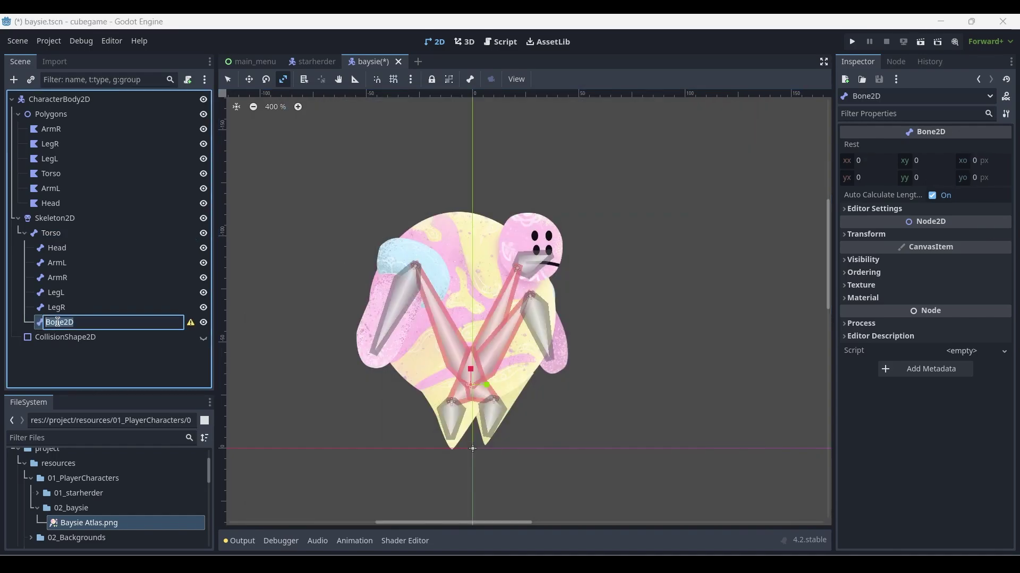
pyautogui.write('Belly')
pyautogui.press('Return')
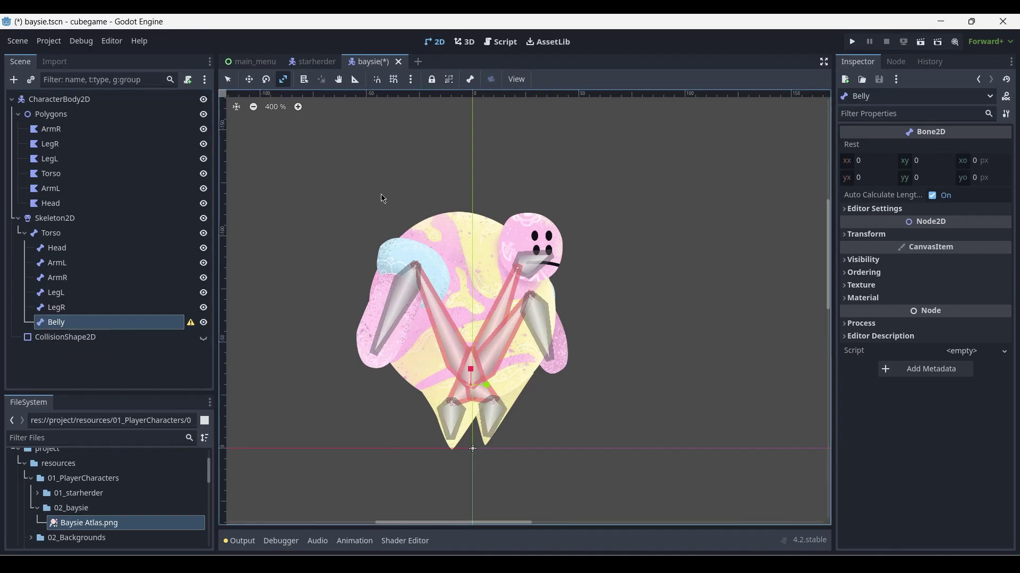
# - Overwrite the Skeleton2D rest pose with the current pose
pyautogui.click(55, 220)
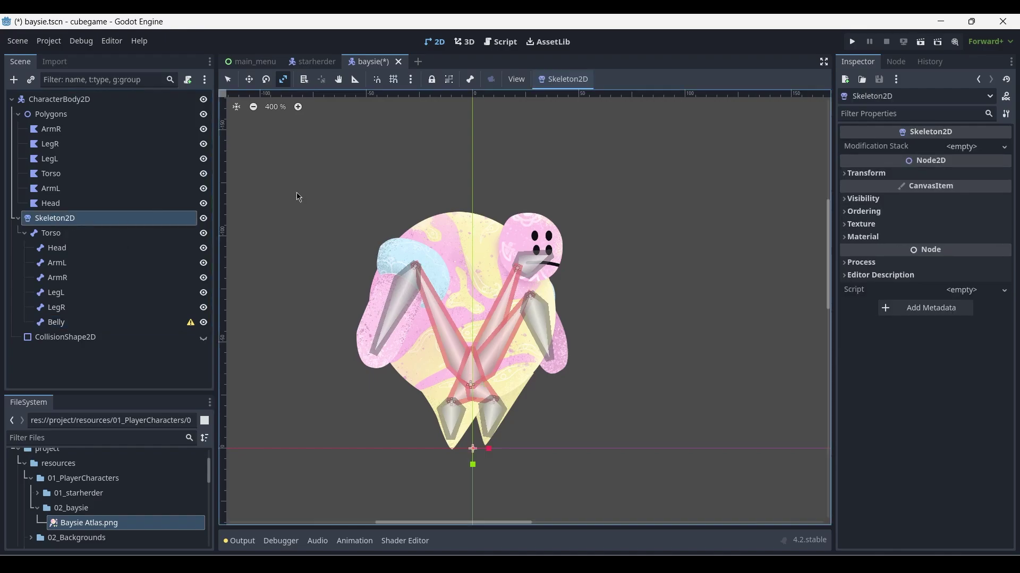
pyautogui.click(561, 87)
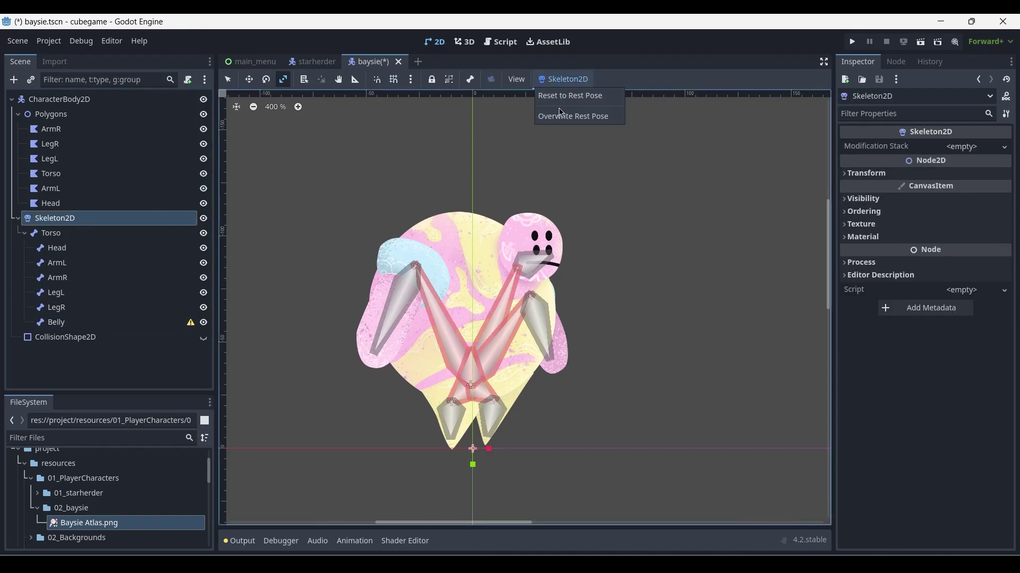
pyautogui.click(561, 114)
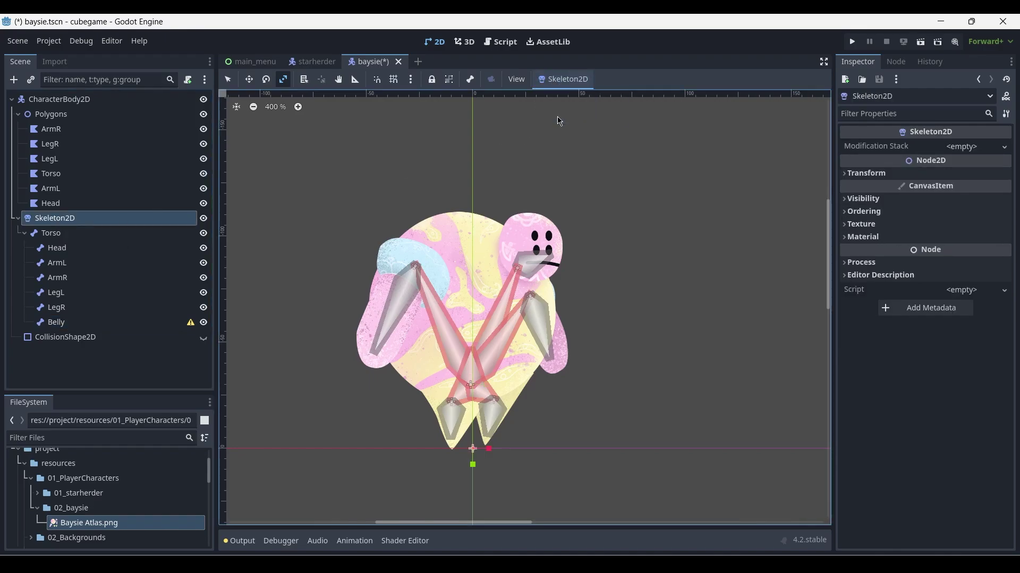
# - Move the Belly bone up into the chest and overwrite the rest pose again
pyautogui.click(71, 324)
pyautogui.press('q')
pyautogui.press('w')
pyautogui.moveTo(471, 380); pyautogui.dragTo(471, 314)
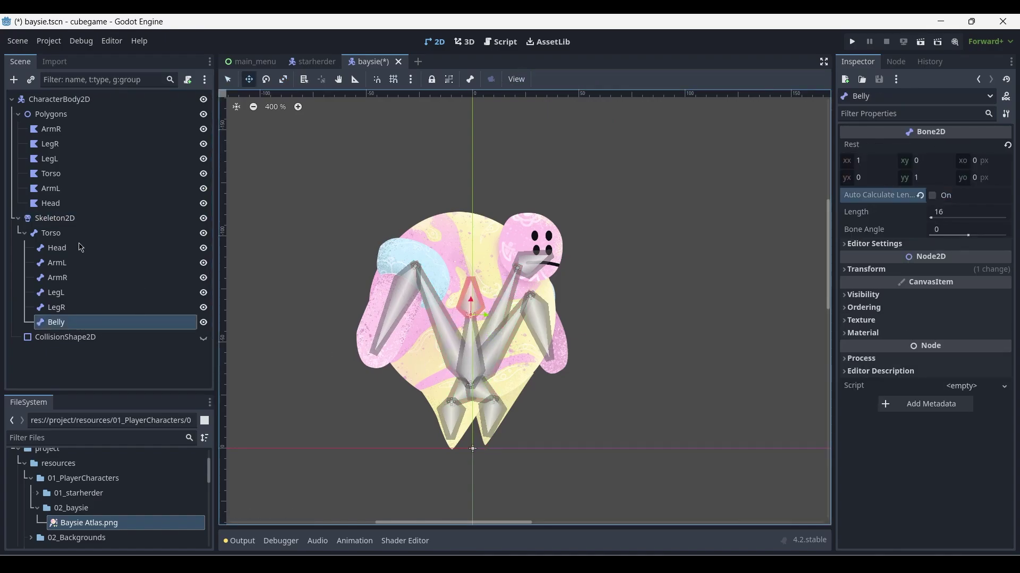
pyautogui.click(80, 218)
pyautogui.click(564, 79)
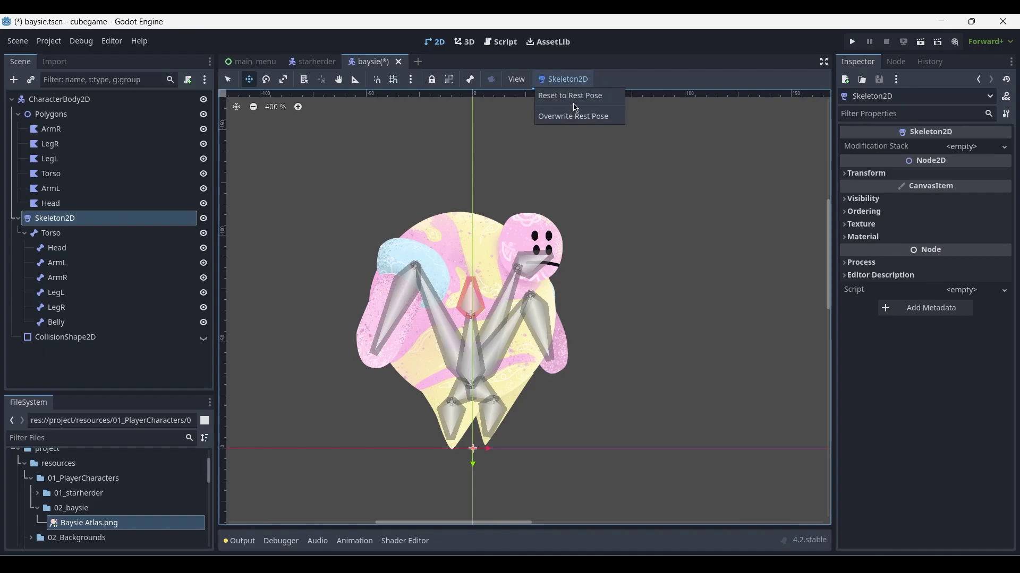
pyautogui.click(572, 115)
pyautogui.scroll(1, 433, 232)
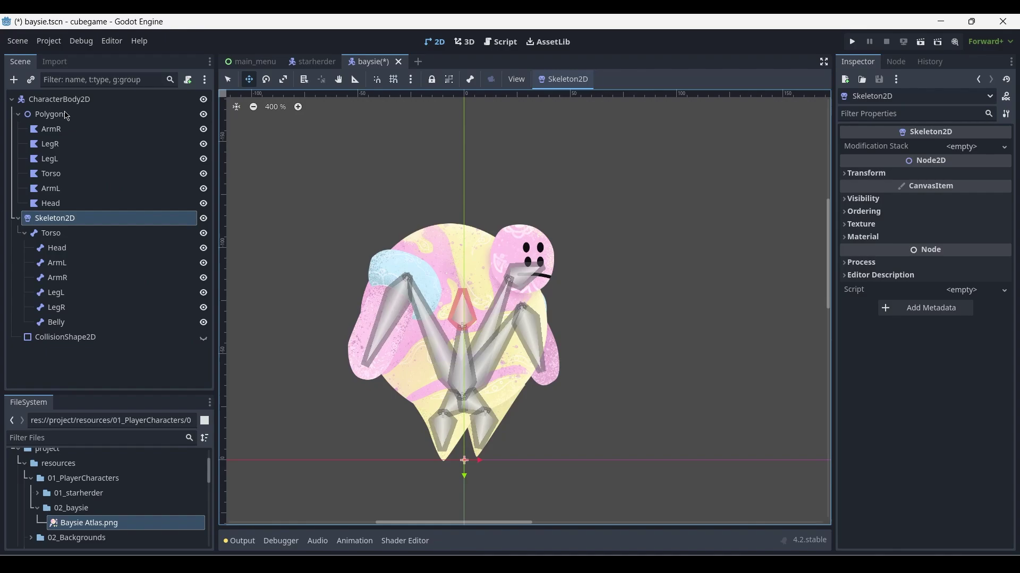
# - Sync bones to the Torso polygon and paint Belly weights onto its vertices
pyautogui.click(64, 180)
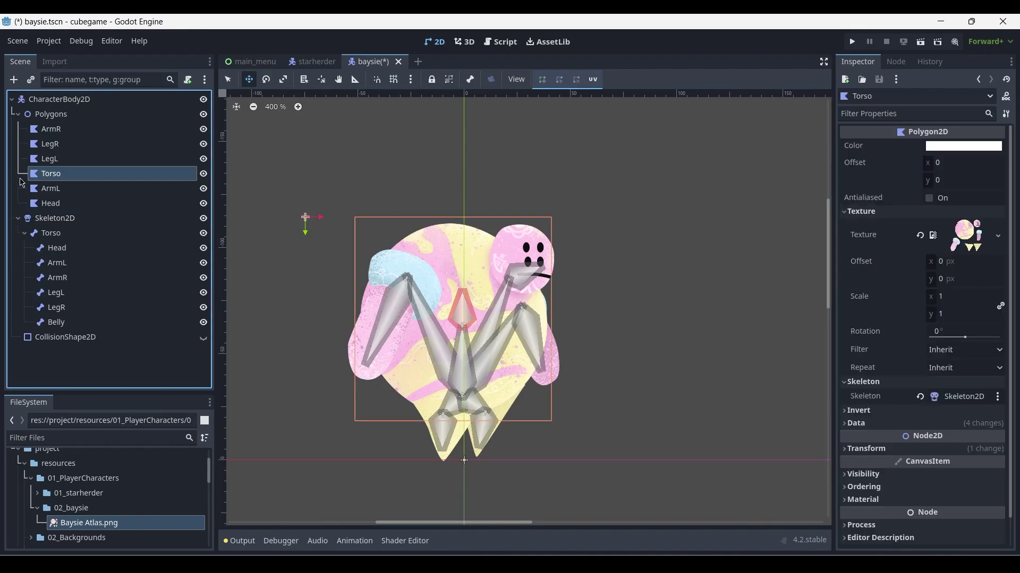
pyautogui.click(596, 82)
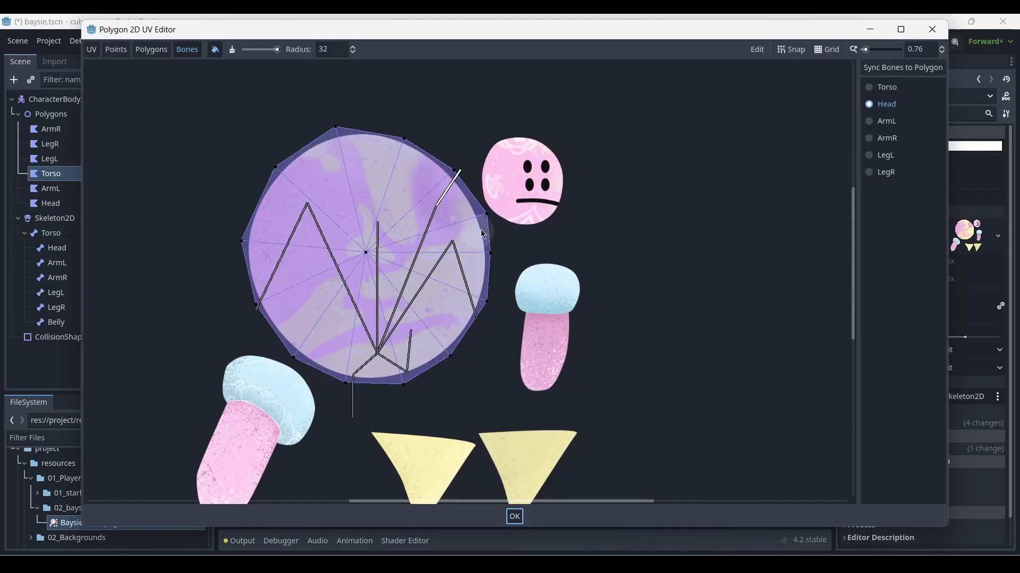
pyautogui.click(898, 68)
pyautogui.click(873, 192)
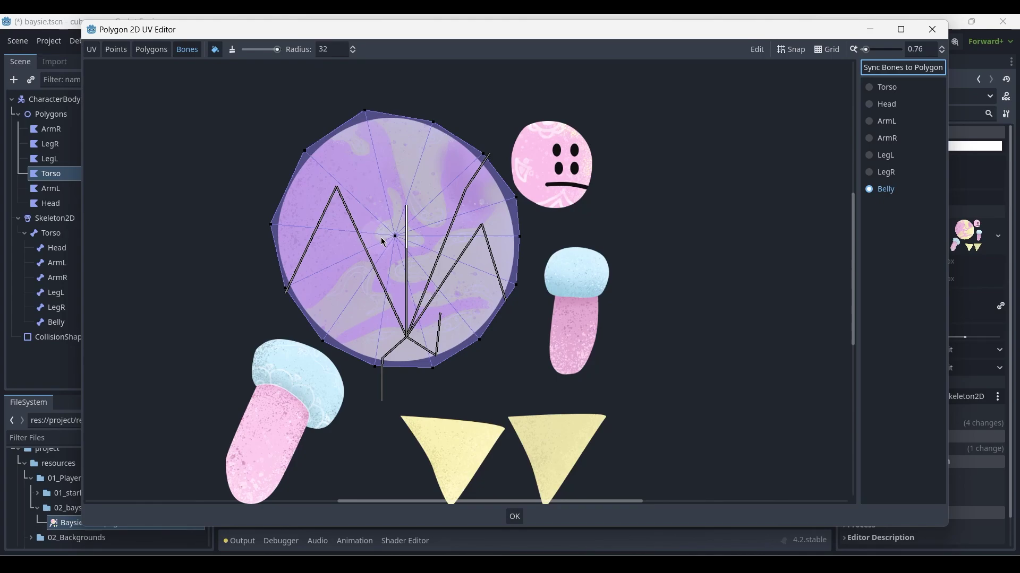
pyautogui.moveTo(412, 185)
pyautogui.mouseDown()
pyautogui.moveTo(417, 112)
pyautogui.moveTo(275, 210)
pyautogui.moveTo(321, 128)
pyautogui.moveTo(350, 134)
pyautogui.moveTo(318, 107)
pyautogui.moveTo(271, 200)
pyautogui.moveTo(340, 319)
pyautogui.moveTo(386, 272)
pyautogui.moveTo(389, 379)
pyautogui.moveTo(405, 356)
pyautogui.moveTo(469, 349)
pyautogui.moveTo(480, 168)
pyautogui.mouseUp()
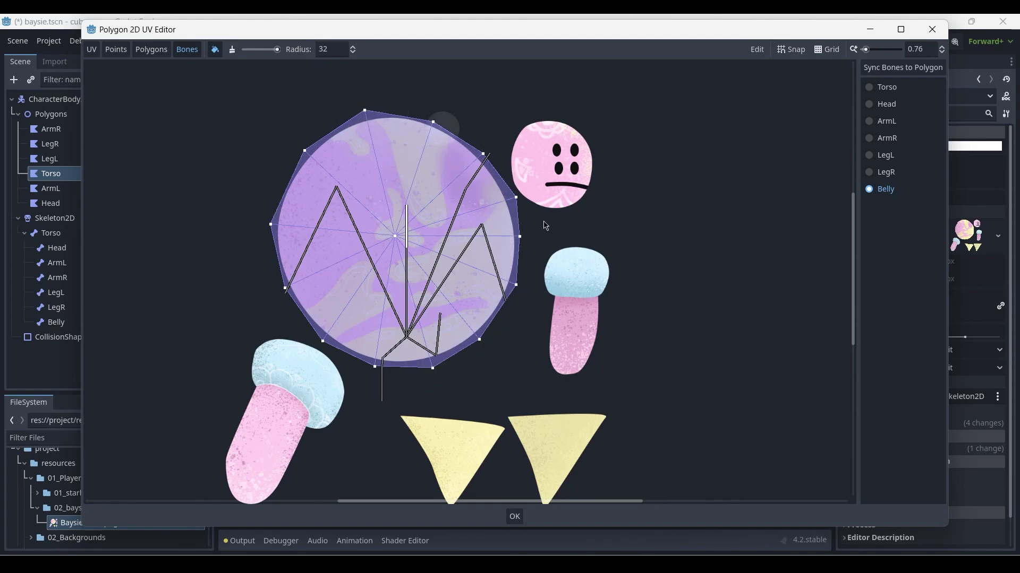
pyautogui.press('Escape')
# - Test-scale the Belly bone and cancel, then drag the Torso bone to check deformation
pyautogui.click(438, 178)
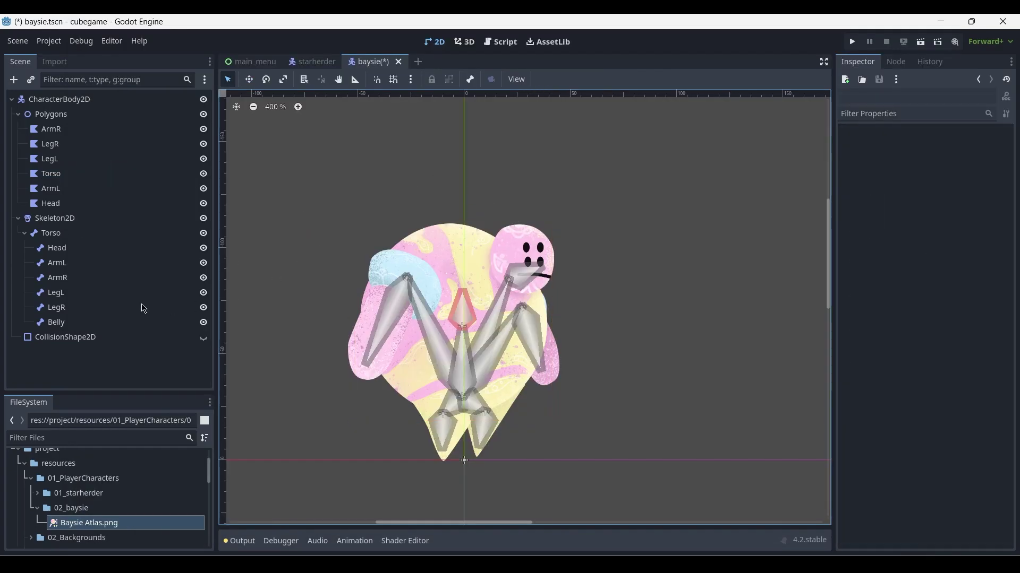
pyautogui.click(72, 324)
pyautogui.press('s')
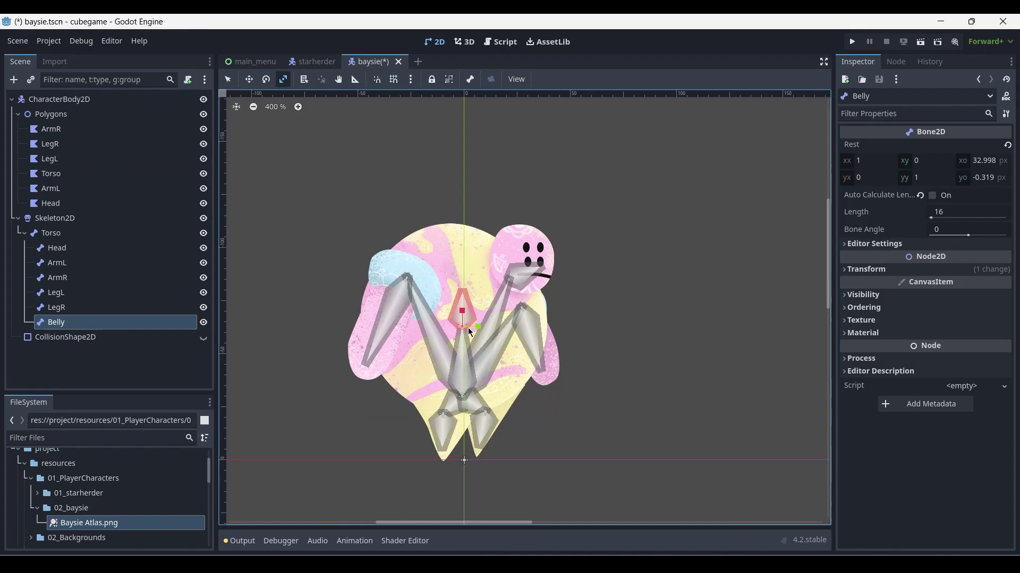
pyautogui.moveTo(481, 329); pyautogui.dragTo(489, 279)
pyautogui.press('w')
pyautogui.press('Escape')
pyautogui.click(59, 237)
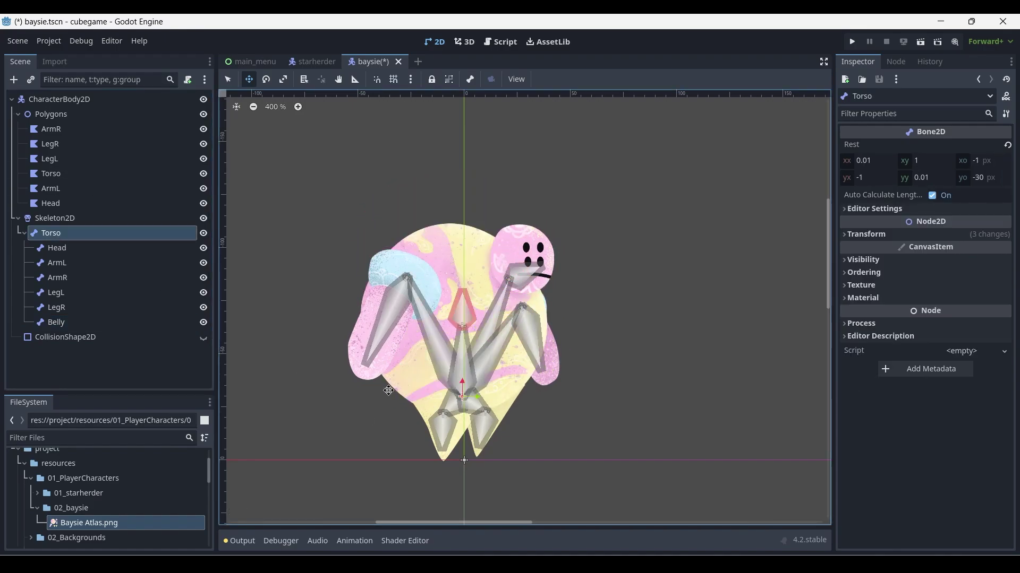
pyautogui.moveTo(465, 401); pyautogui.dragTo(655, 378)
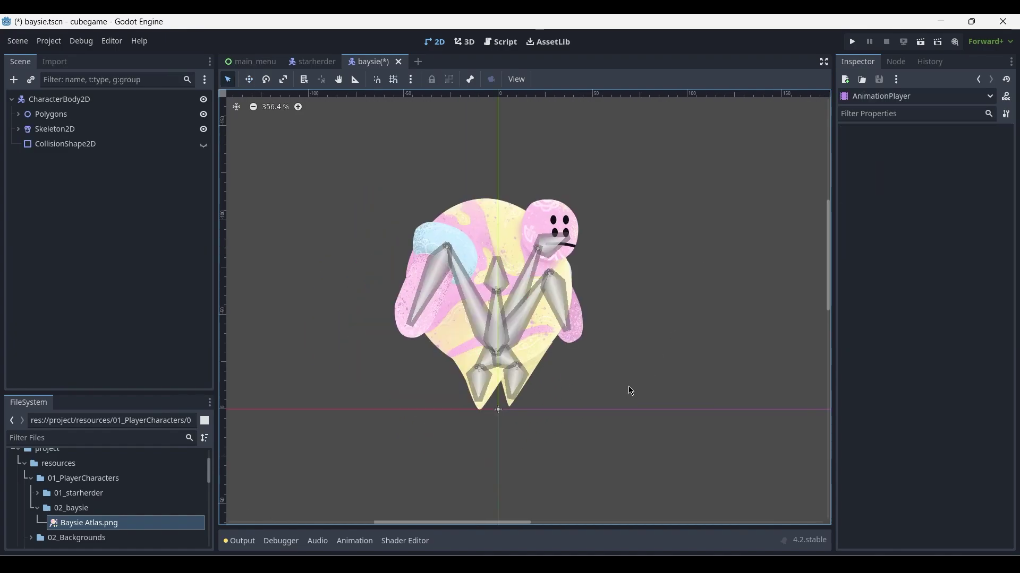